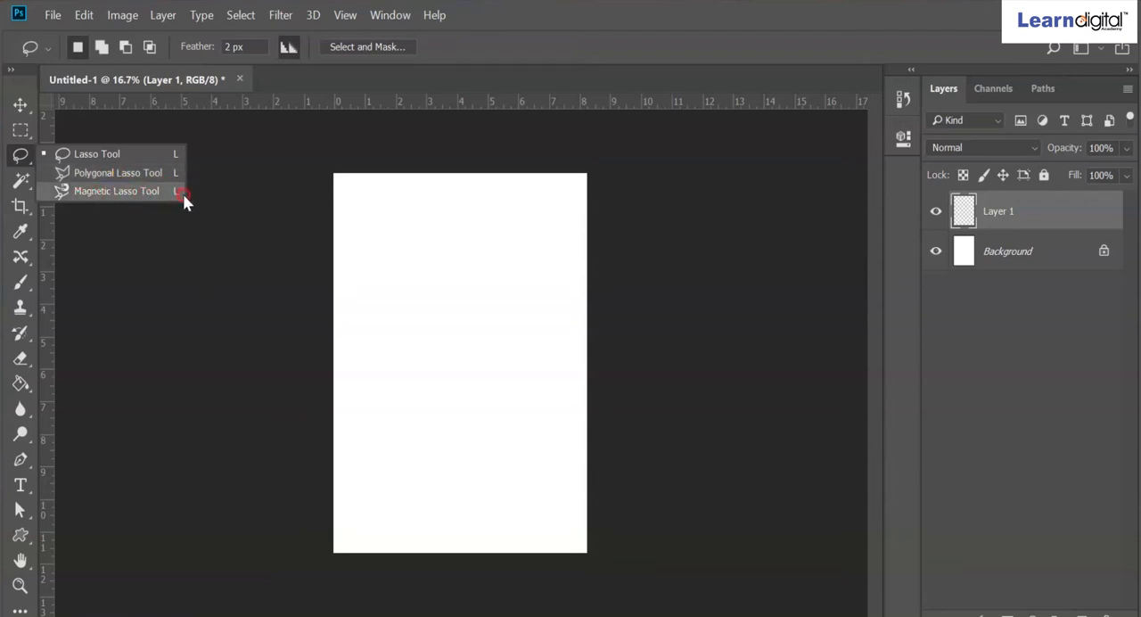
# - Open the image pho1 from the refrence folder on the Desktop
pyautogui.click(95, 157)
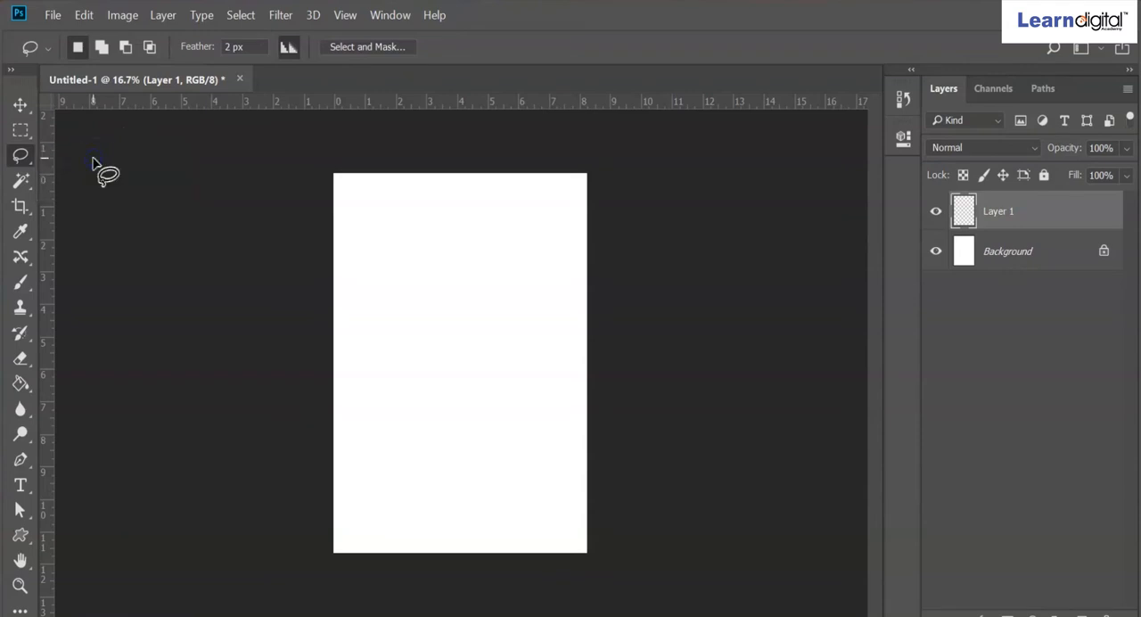
pyautogui.click(56, 16)
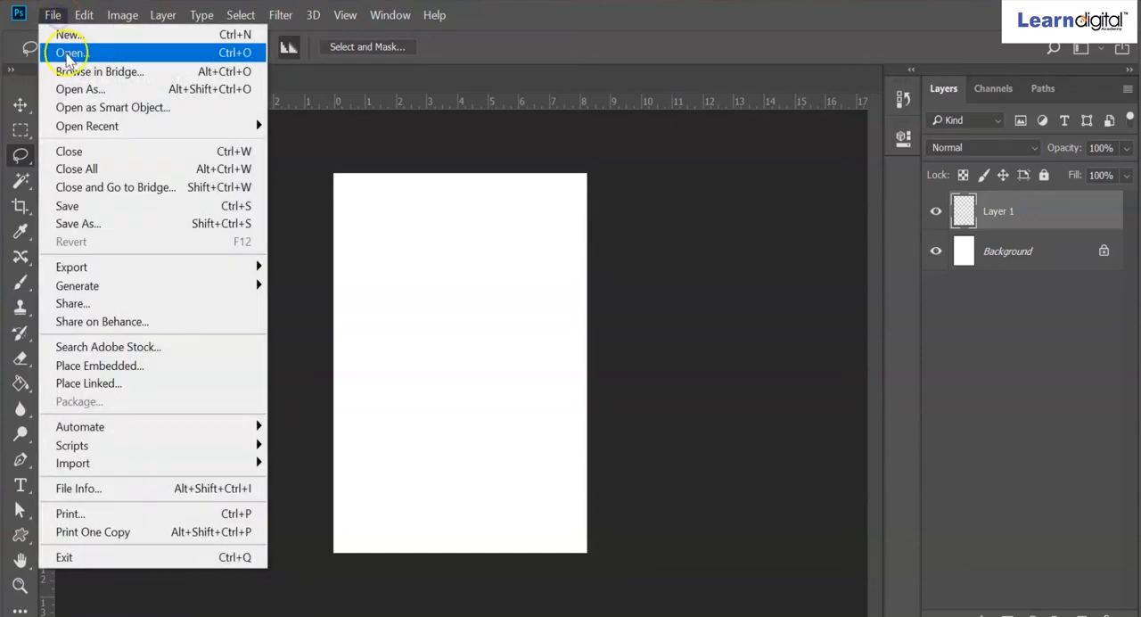
pyautogui.click(77, 53)
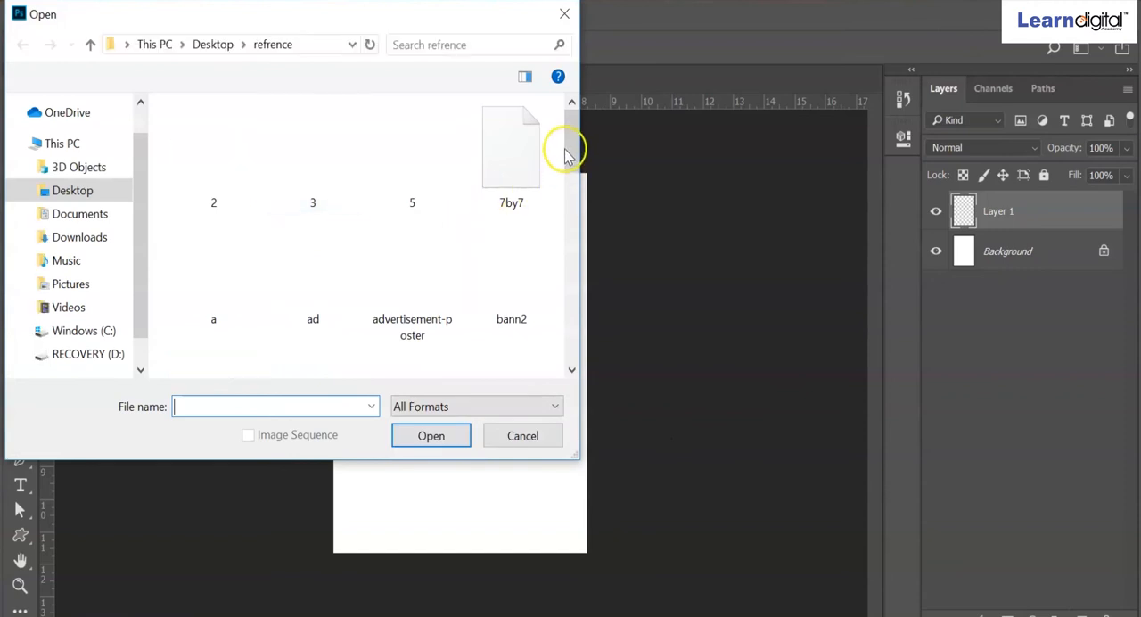
pyautogui.moveTo(574, 181); pyautogui.dragTo(568, 241)
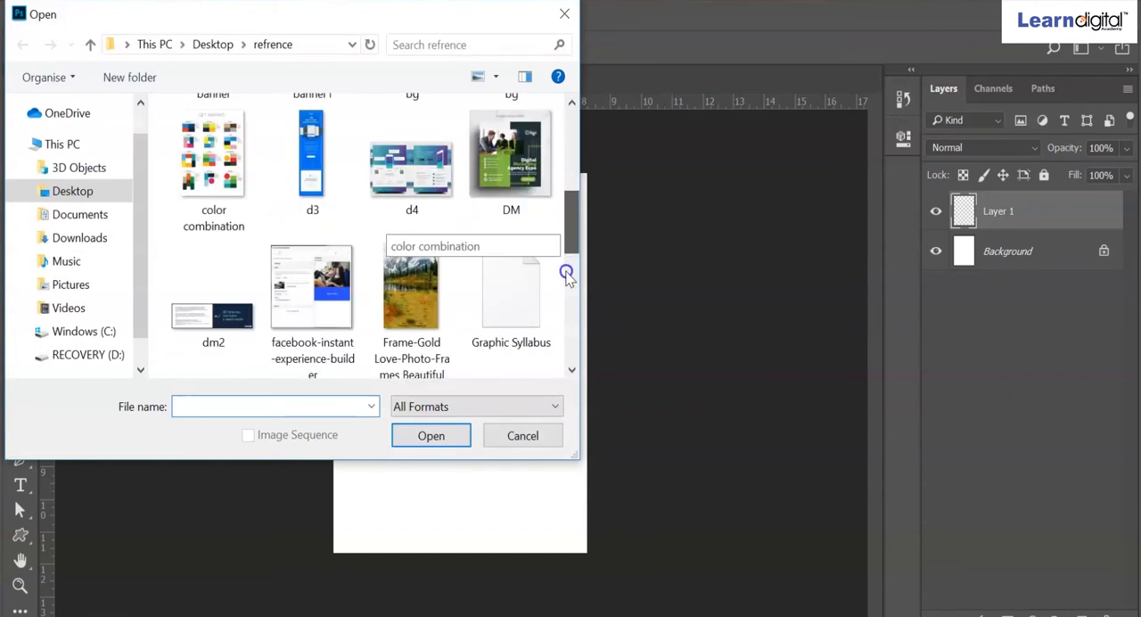
pyautogui.moveTo(571, 247); pyautogui.dragTo(572, 277)
pyautogui.click(323, 256)
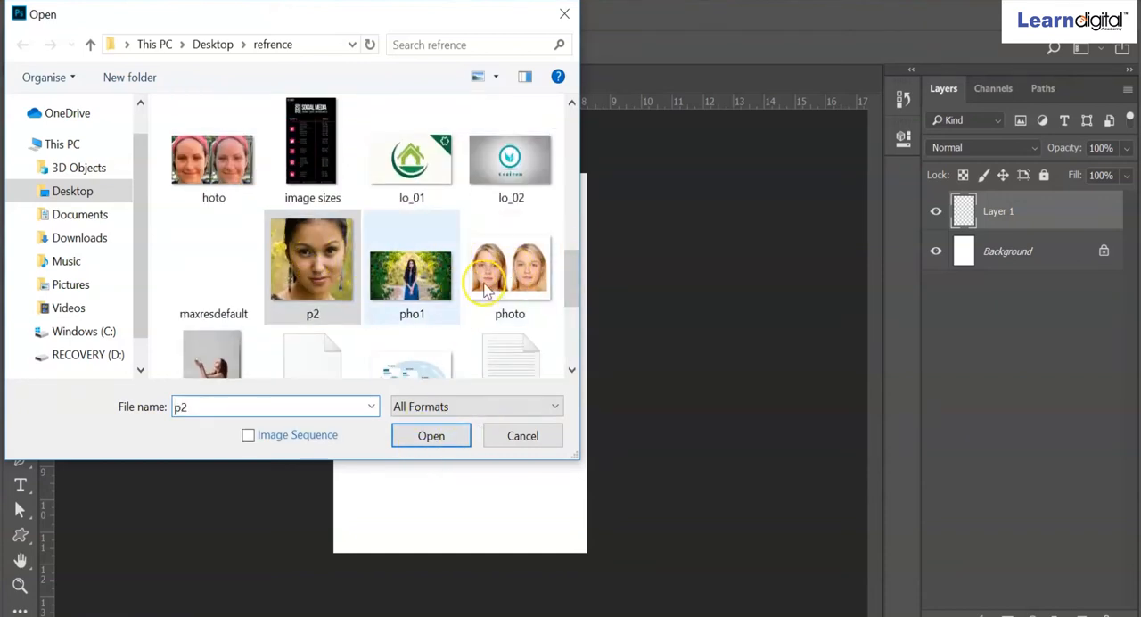
pyautogui.click(412, 272)
pyautogui.click(437, 439)
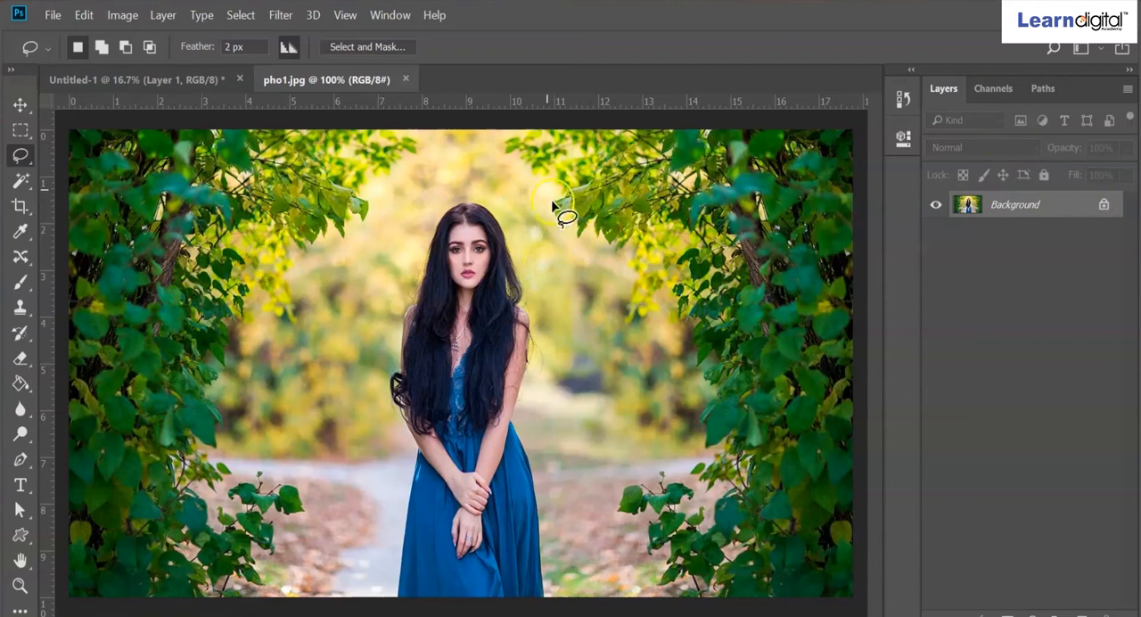
# - Convert the locked background of pho1.jpg into a regular layer, leaving its layer style unchanged
pyautogui.click(101, 80)
pyautogui.click(303, 83)
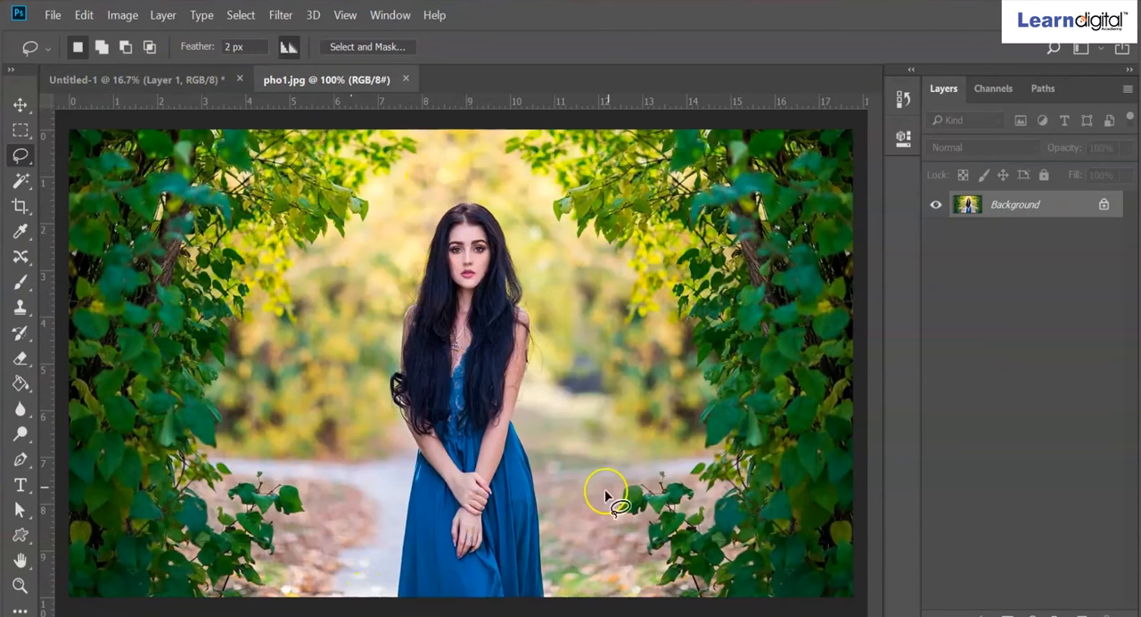
pyautogui.click(1102, 207)
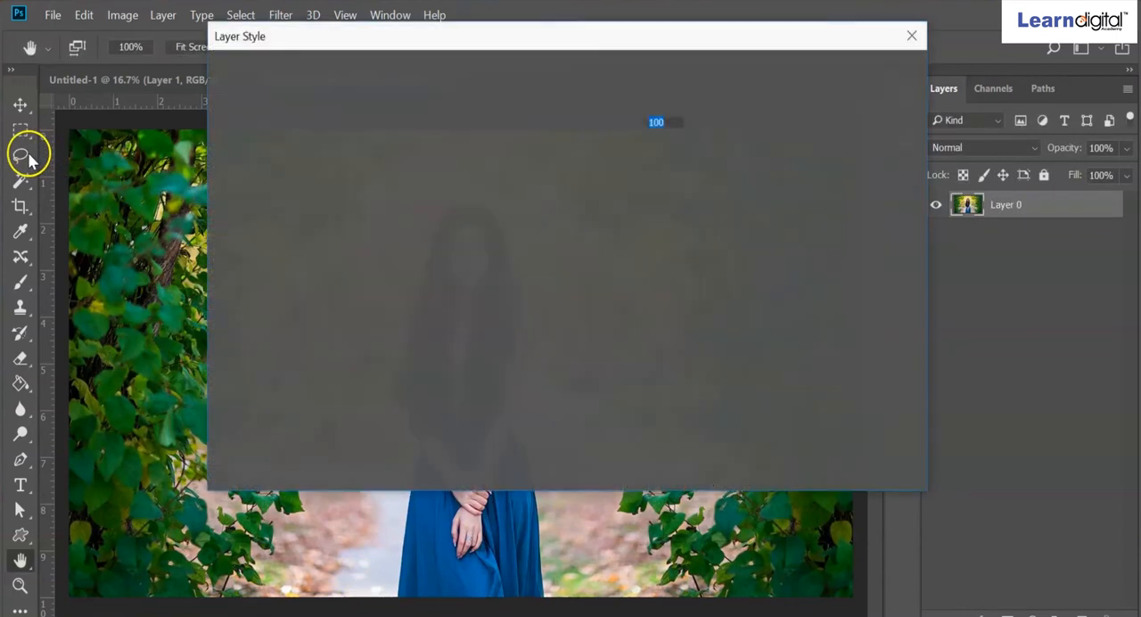
pyautogui.click(911, 36)
# - Trace a freehand Lasso selection with 2 px feather around the woman, from her dress hem up over her head and back
pyautogui.click(24, 165)
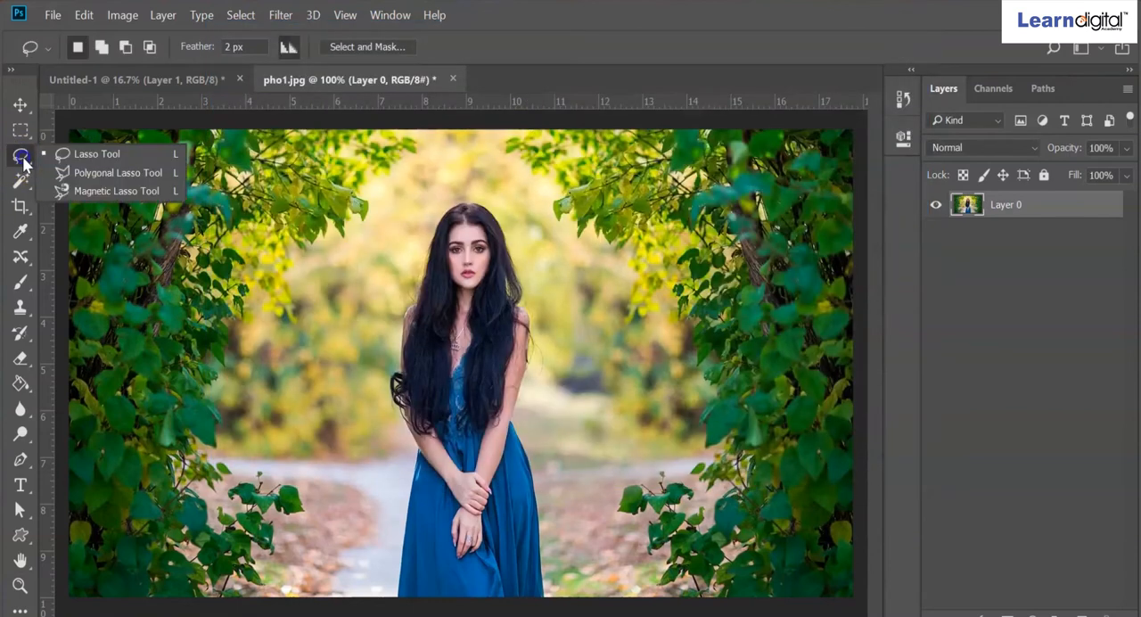
pyautogui.click(85, 160)
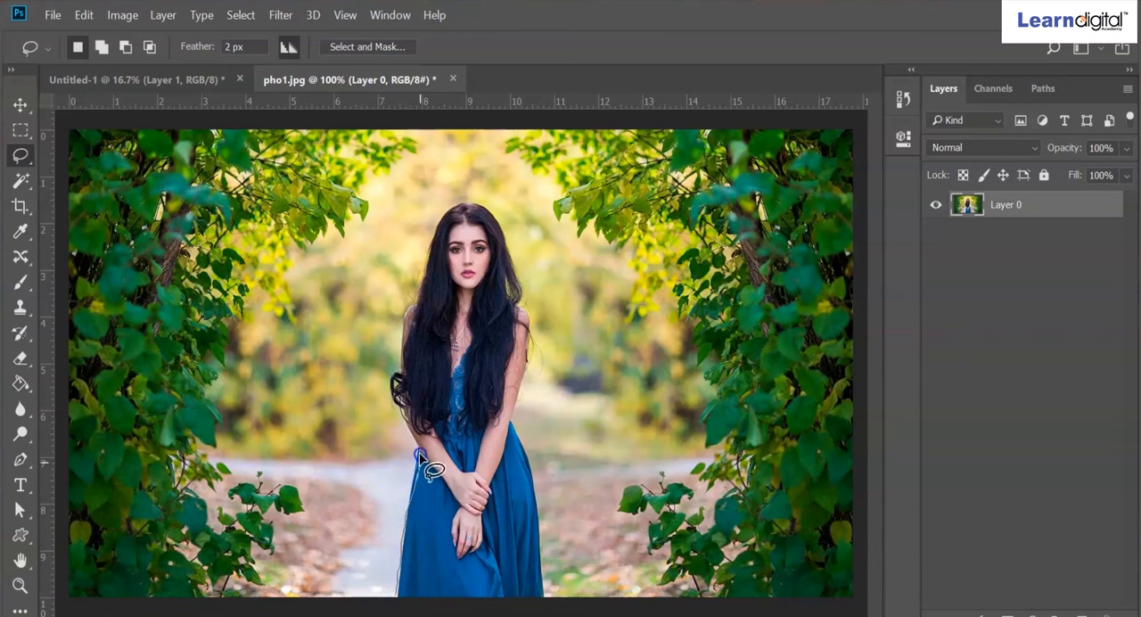
pyautogui.moveTo(398, 403); pyautogui.dragTo(399, 381)
pyautogui.moveTo(401, 341)
pyautogui.mouseDown()
pyautogui.moveTo(416, 265)
pyautogui.moveTo(440, 219)
pyautogui.mouseUp()
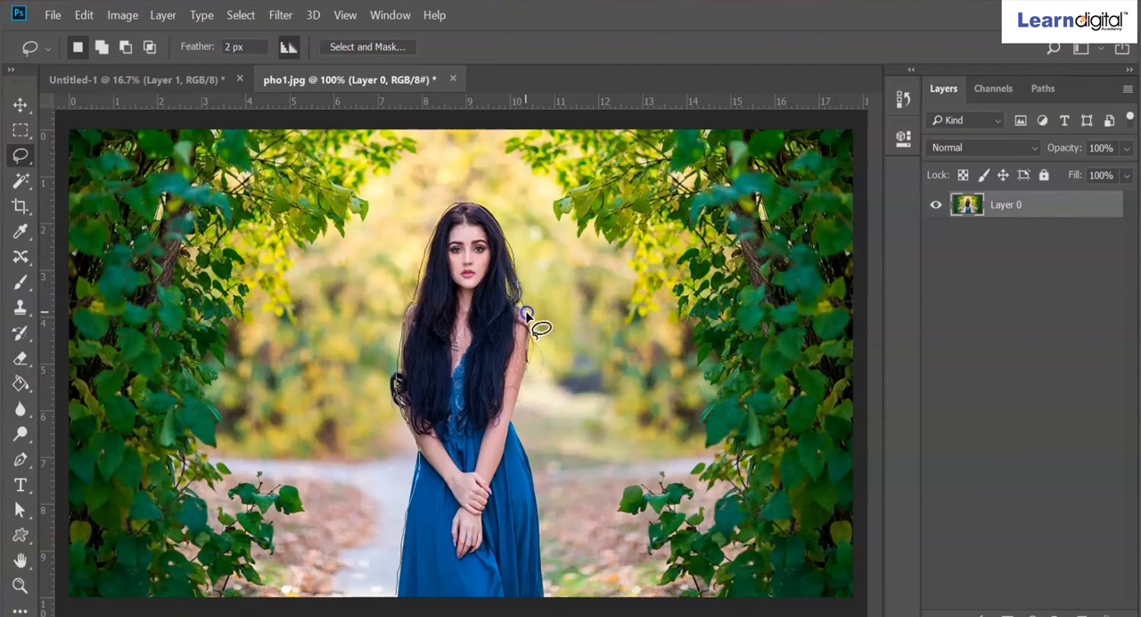
pyautogui.moveTo(532, 348); pyautogui.dragTo(524, 370)
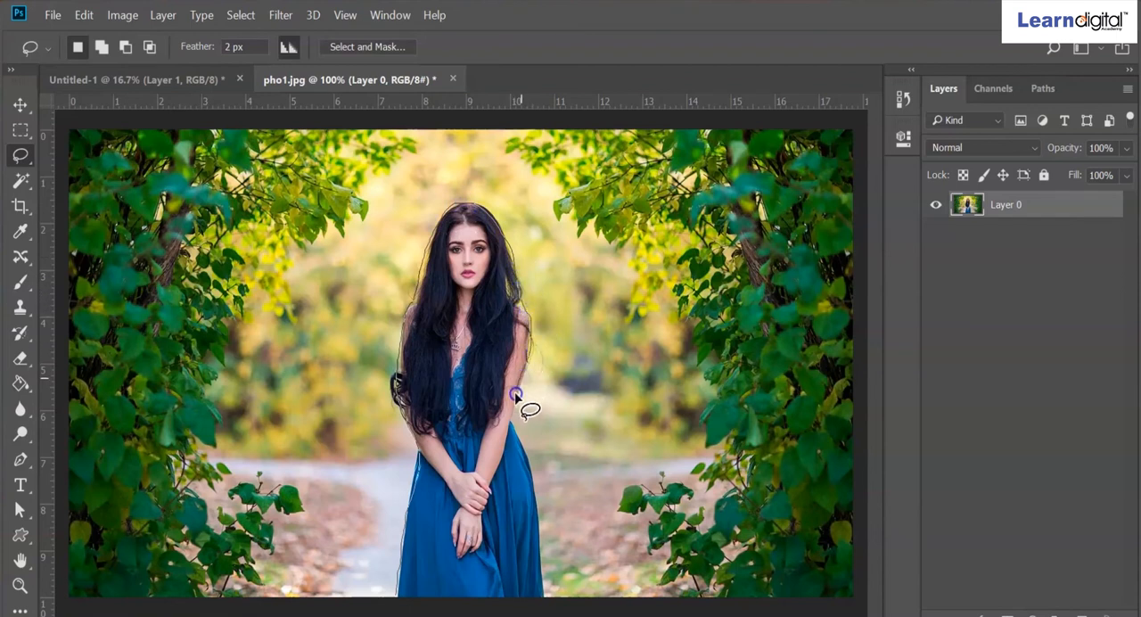
pyautogui.moveTo(533, 469); pyautogui.dragTo(557, 592)
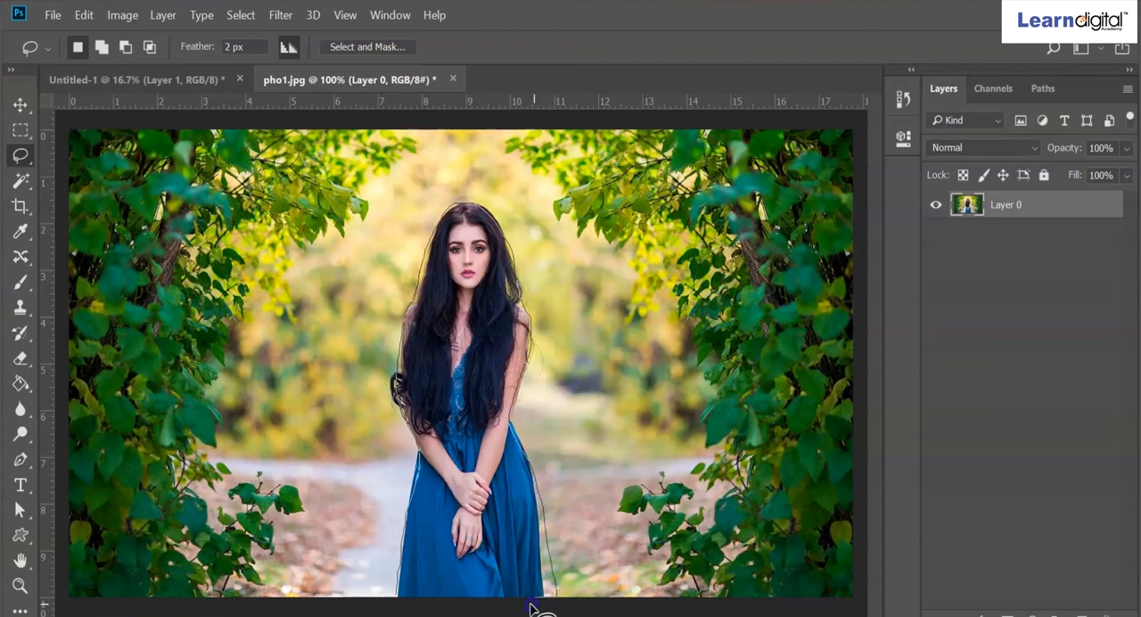
pyautogui.moveTo(399, 603); pyautogui.dragTo(398, 598)
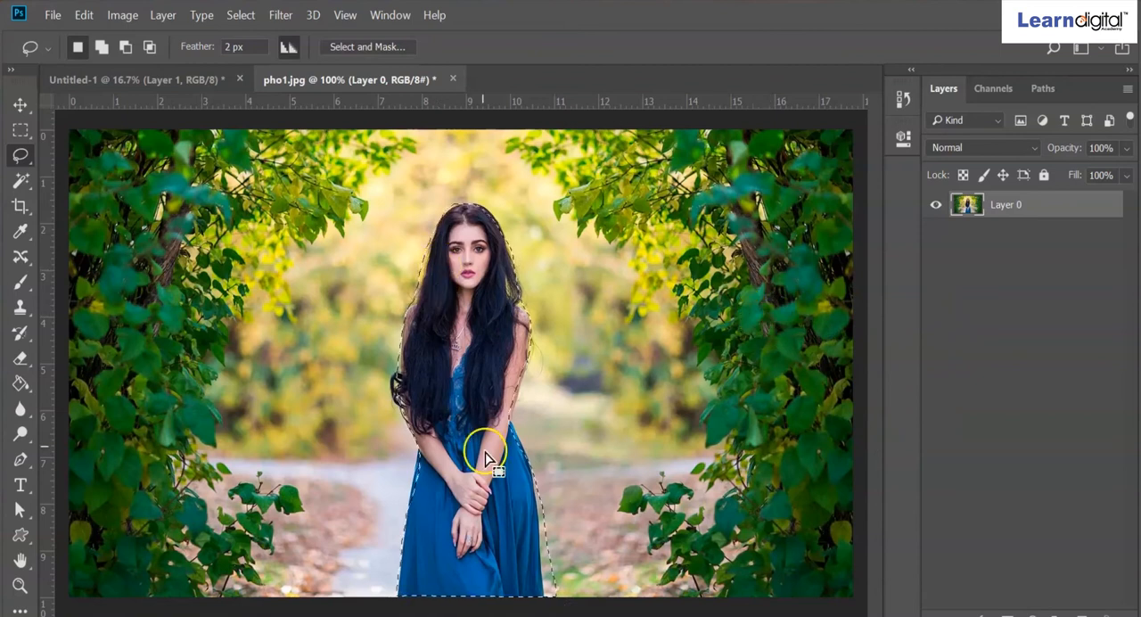
# - Copy the selected woman from pho1.jpg and paste her into the Untitled-1 document
pyautogui.click(82, 16)
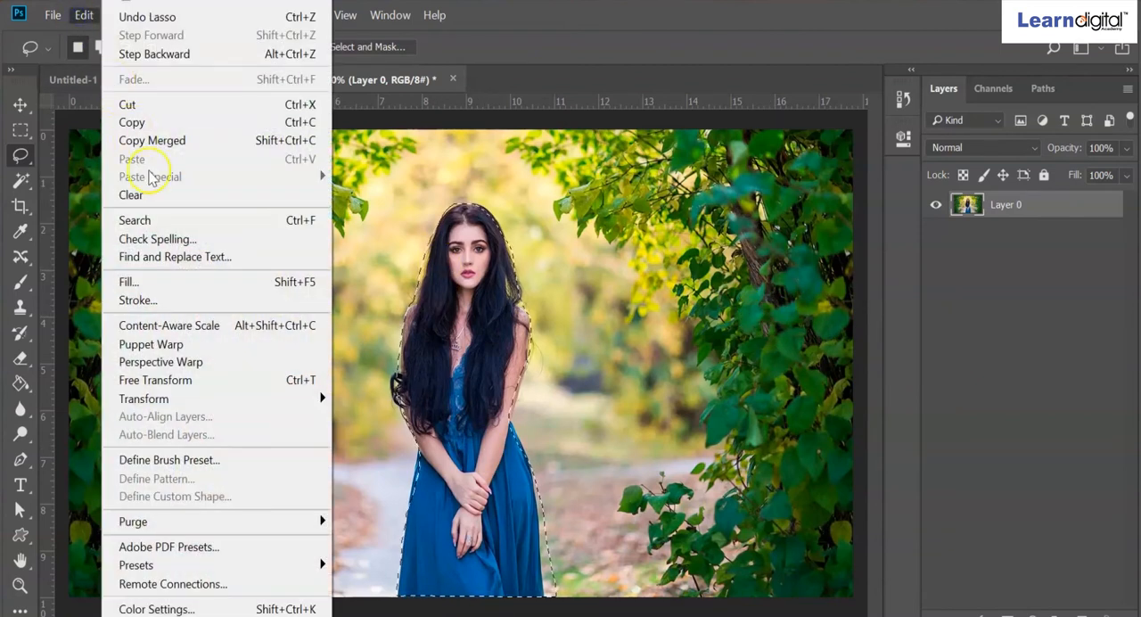
pyautogui.click(143, 122)
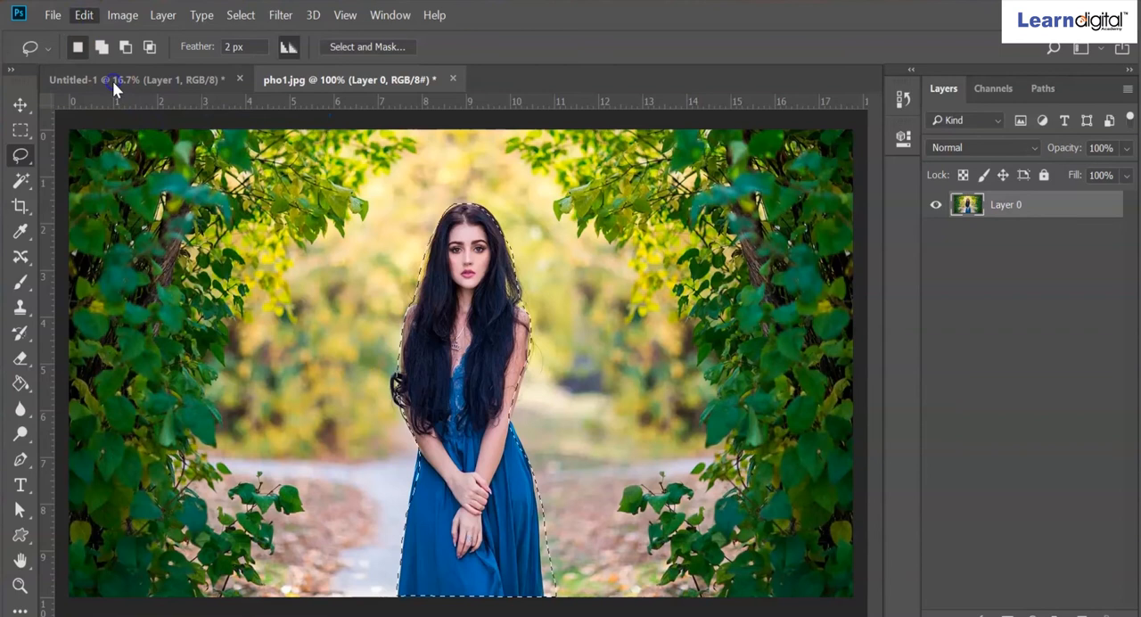
pyautogui.click(112, 81)
pyautogui.click(83, 15)
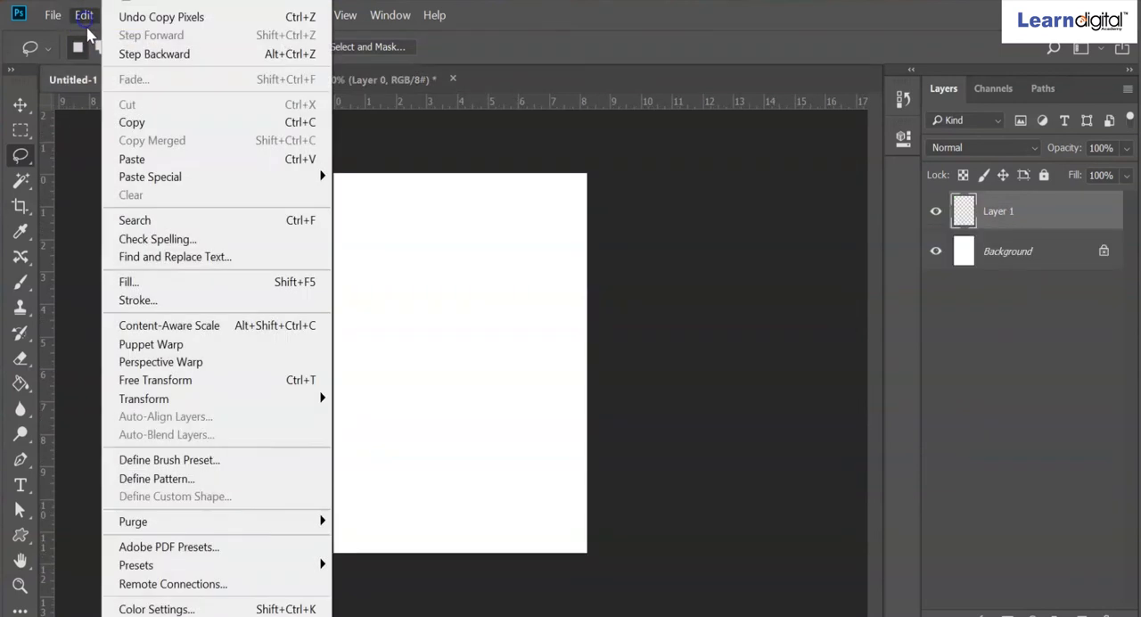
pyautogui.click(138, 159)
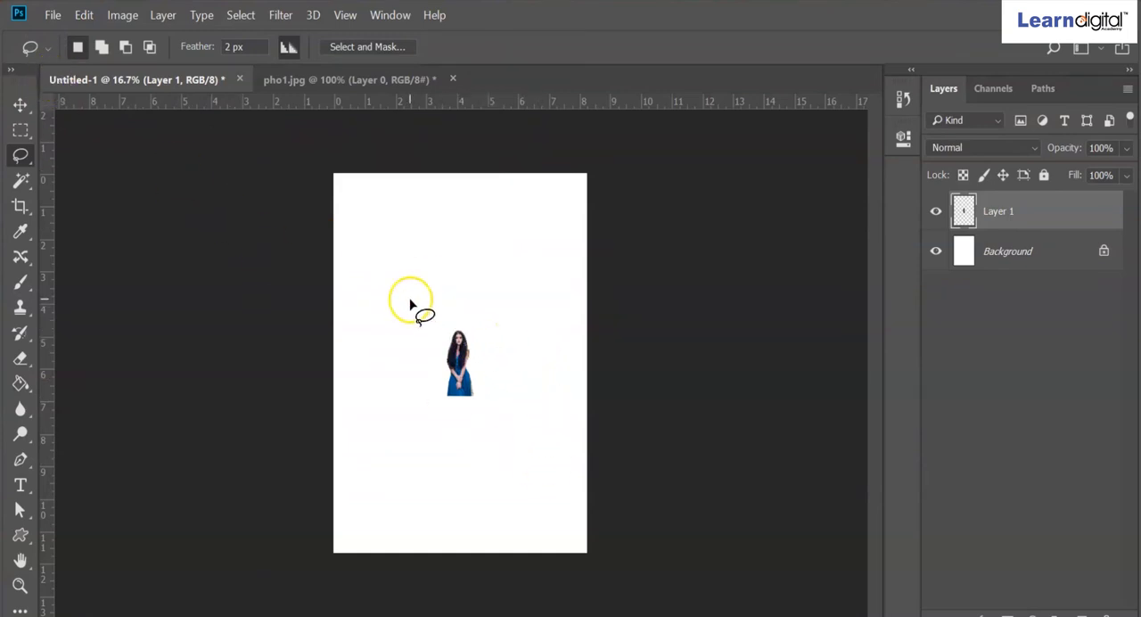
# - Scale the pasted woman with Free Transform to about 324%, extending her toward the page's lower right, and apply it
pyautogui.click(84, 14)
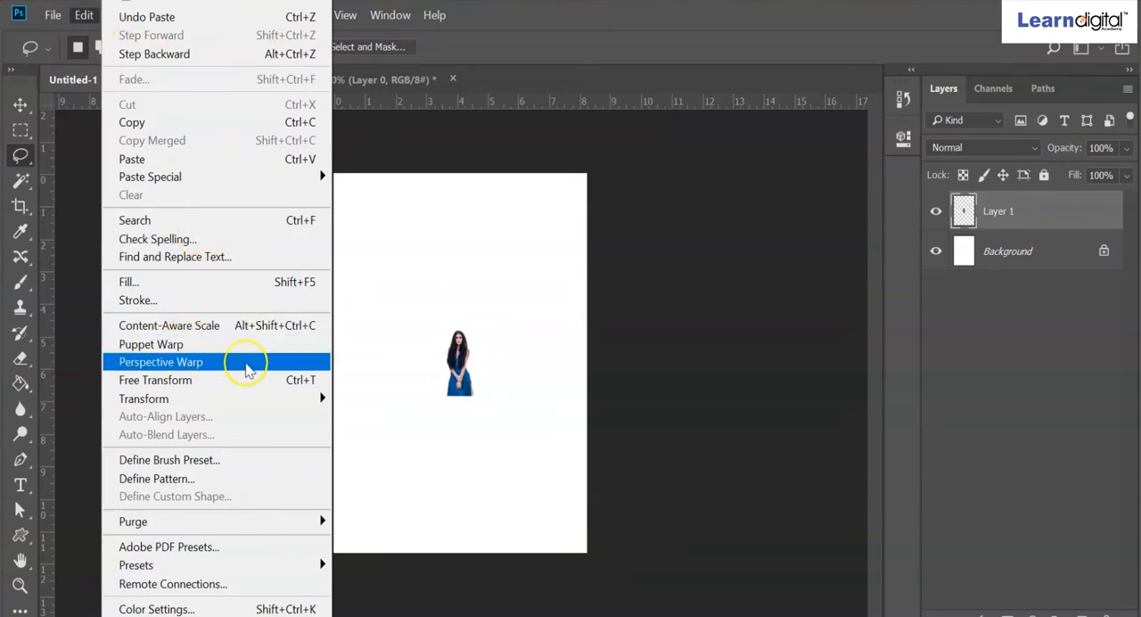
pyautogui.click(203, 383)
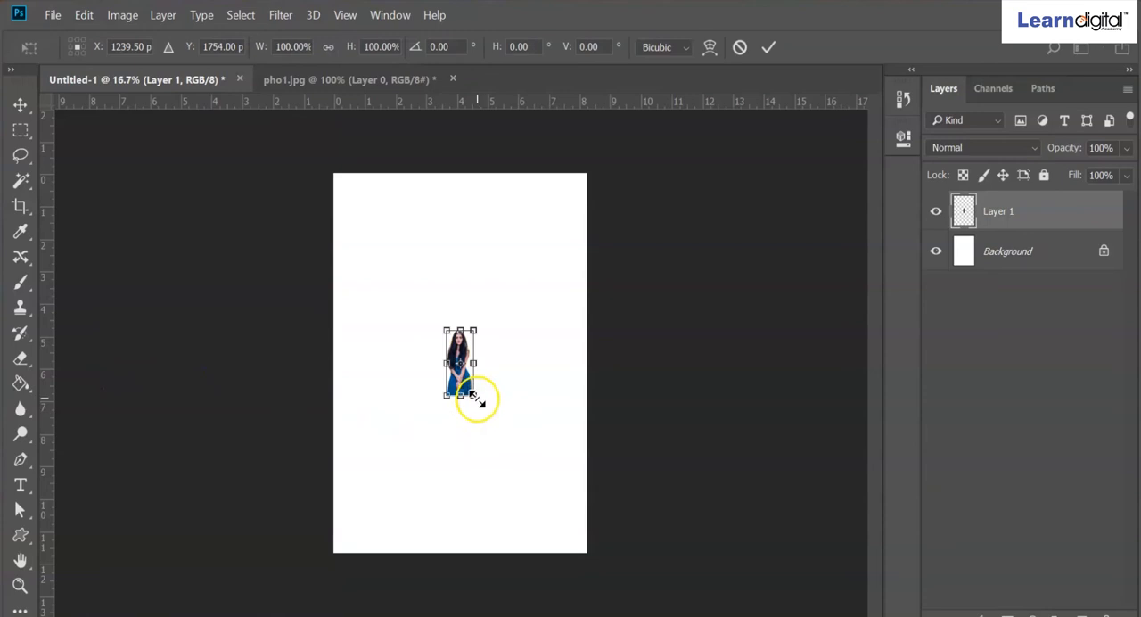
pyautogui.moveTo(479, 402); pyautogui.dragTo(573, 530)
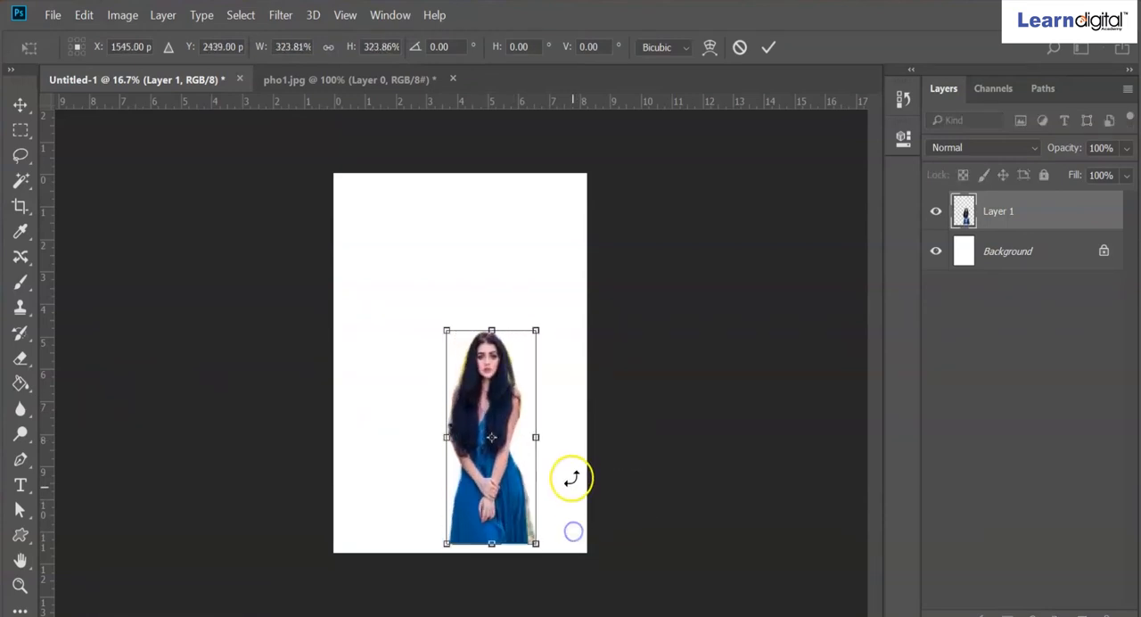
pyautogui.press('Return')
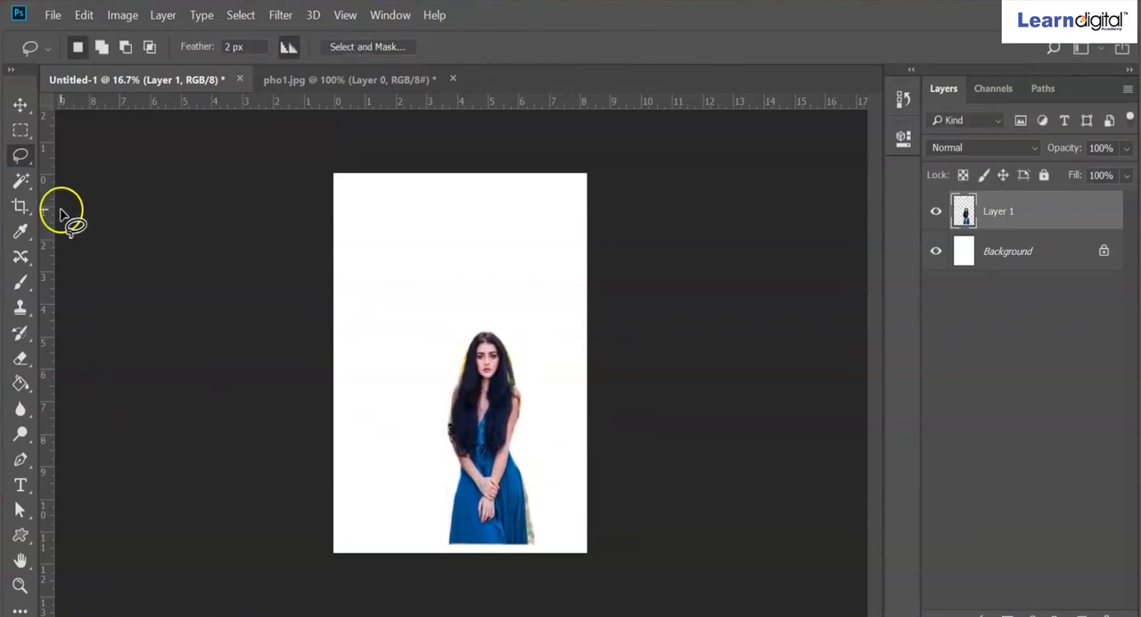
# - Activate the Polygonal Lasso tool and clear the existing selection in pho1.jpg
pyautogui.moveTo(20, 154)
pyautogui.mouseDown()
pyautogui.moveTo(98, 175)
pyautogui.moveTo(31, 132)
pyautogui.moveTo(86, 171)
pyautogui.mouseUp()
pyautogui.click(372, 81)
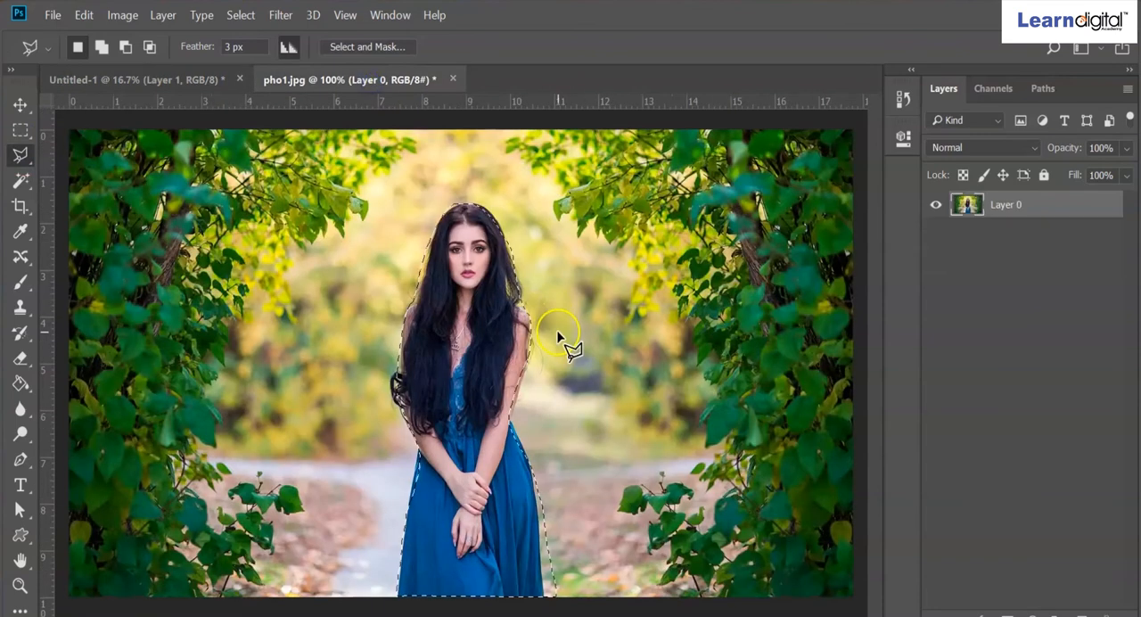
pyautogui.hotkey('ctrl', 'd')
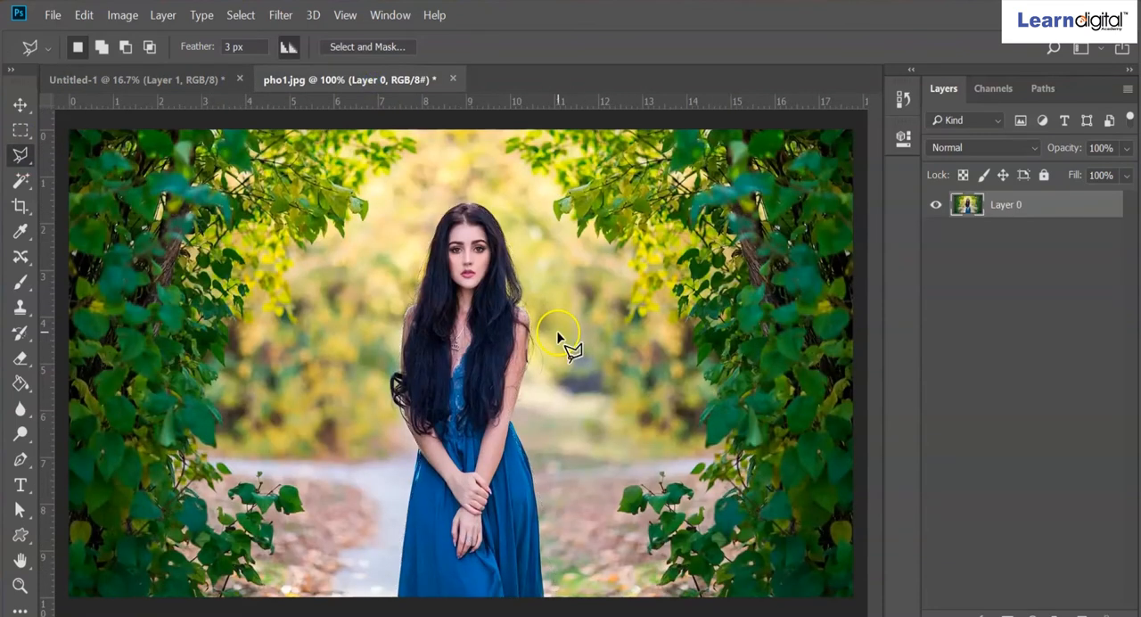
# - Outline the woman in pho1.jpg with a closed Polygonal Lasso selection at 3 px feather, starting at the dress hem
pyautogui.click(397, 596)
pyautogui.click(414, 470)
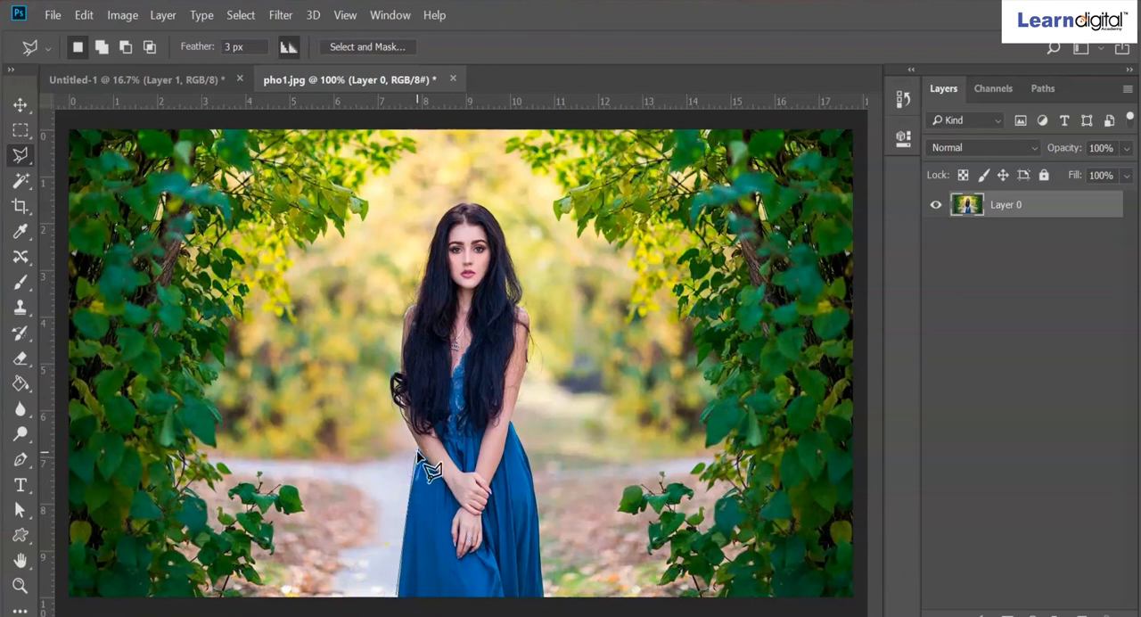
pyautogui.click(403, 418)
pyautogui.click(407, 323)
pyautogui.click(427, 258)
pyautogui.click(465, 205)
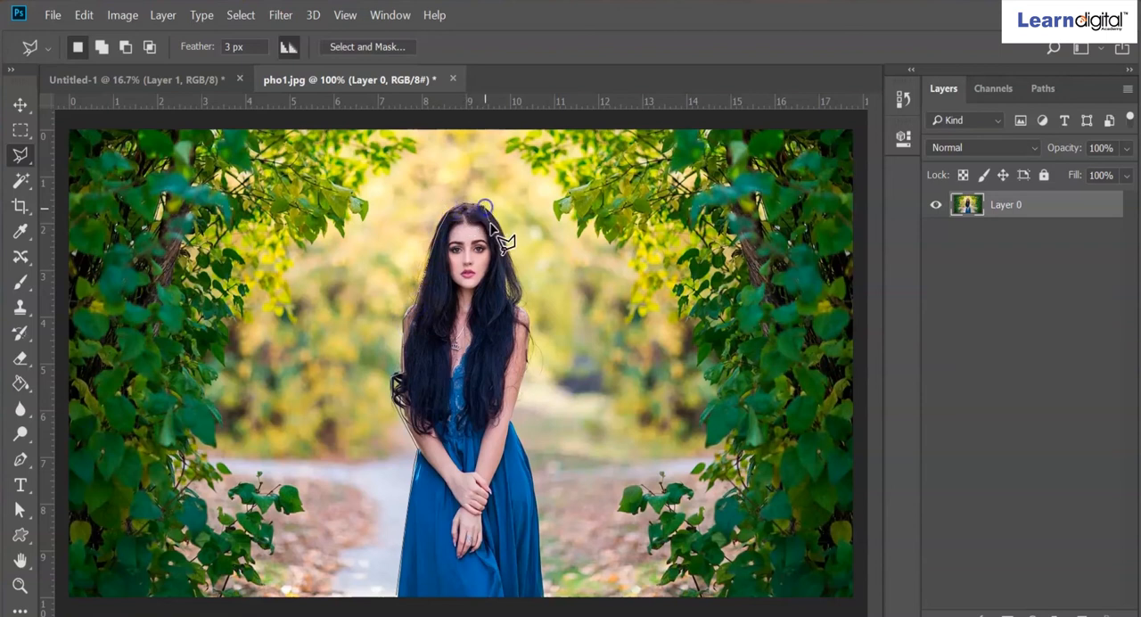
pyautogui.click(517, 279)
pyautogui.click(525, 288)
pyautogui.click(531, 333)
pyautogui.click(522, 378)
pyautogui.click(511, 415)
pyautogui.click(529, 471)
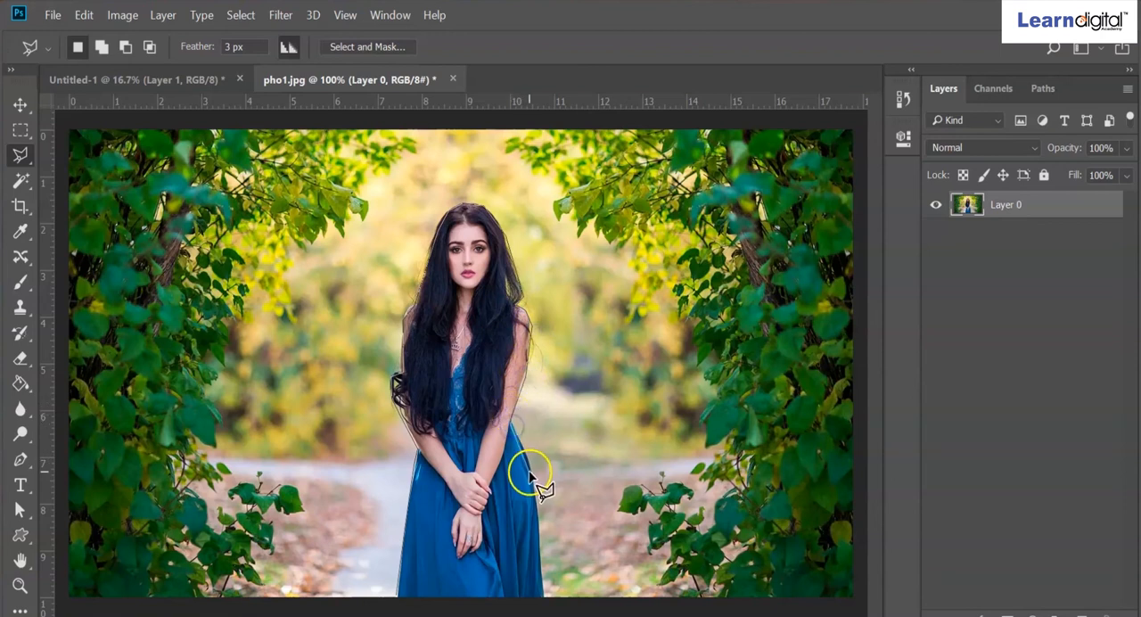
pyautogui.click(543, 572)
pyautogui.click(545, 594)
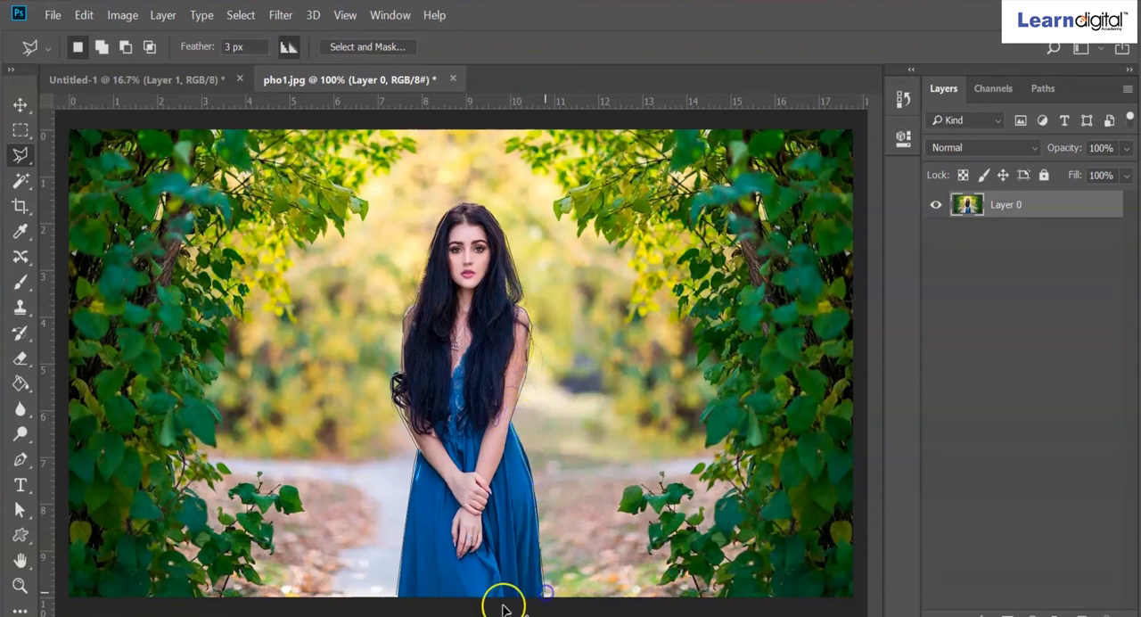
pyautogui.click(394, 593)
pyautogui.click(394, 594)
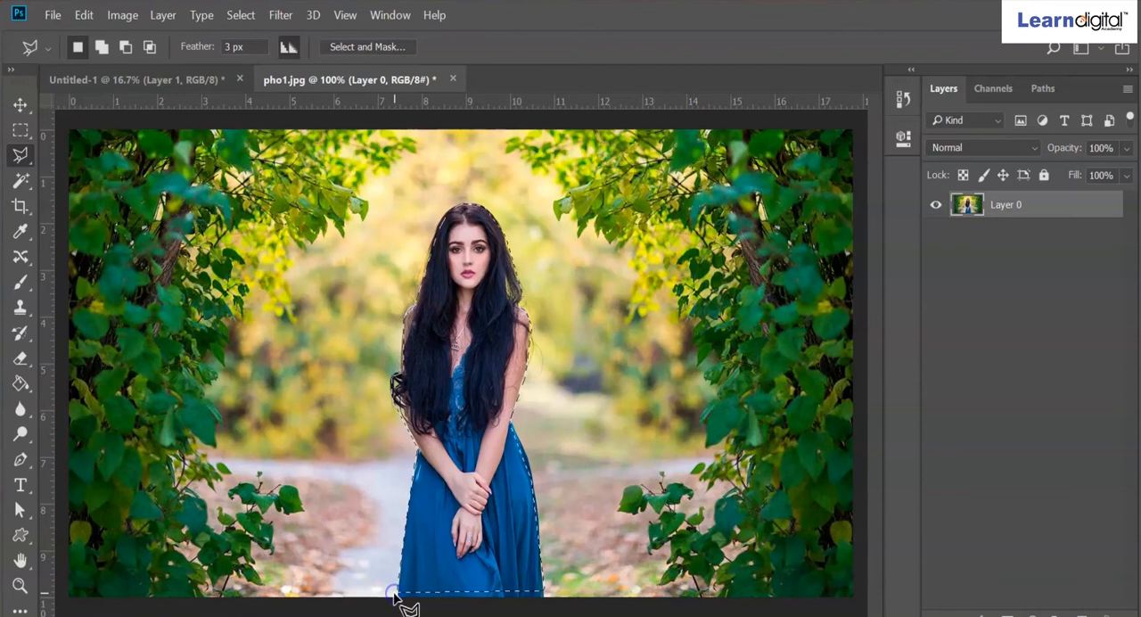
# - Copy the polygonal selection of the woman and paste it into Untitled-1 as a new layer
pyautogui.click(85, 16)
pyautogui.click(131, 122)
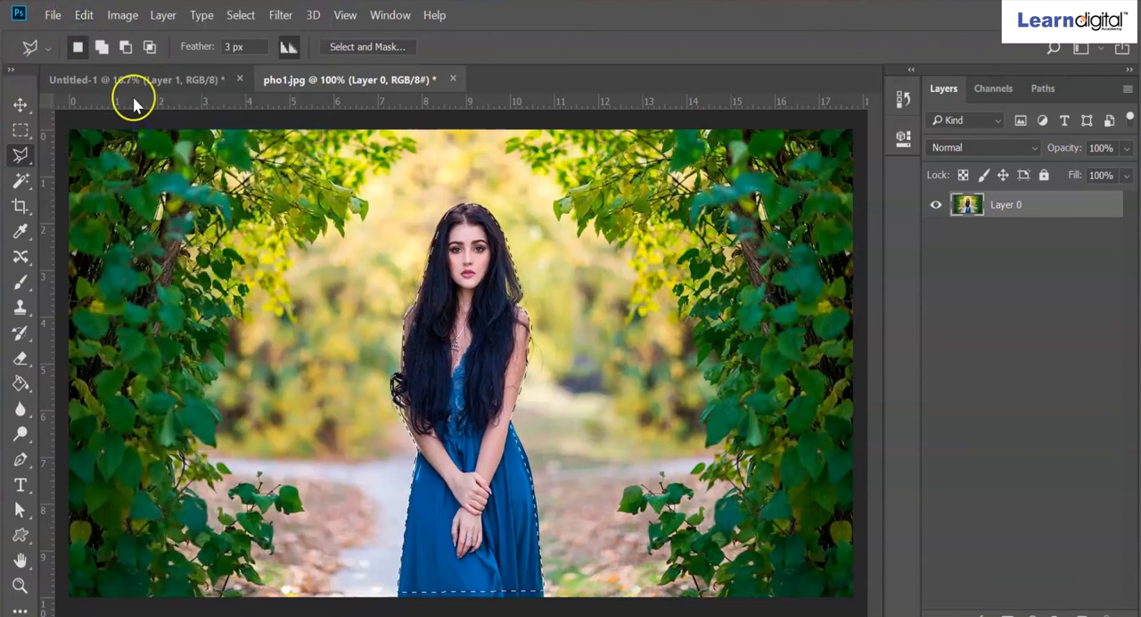
pyautogui.click(133, 79)
pyautogui.hotkey('ctrl', 'v')
pyautogui.click(84, 15)
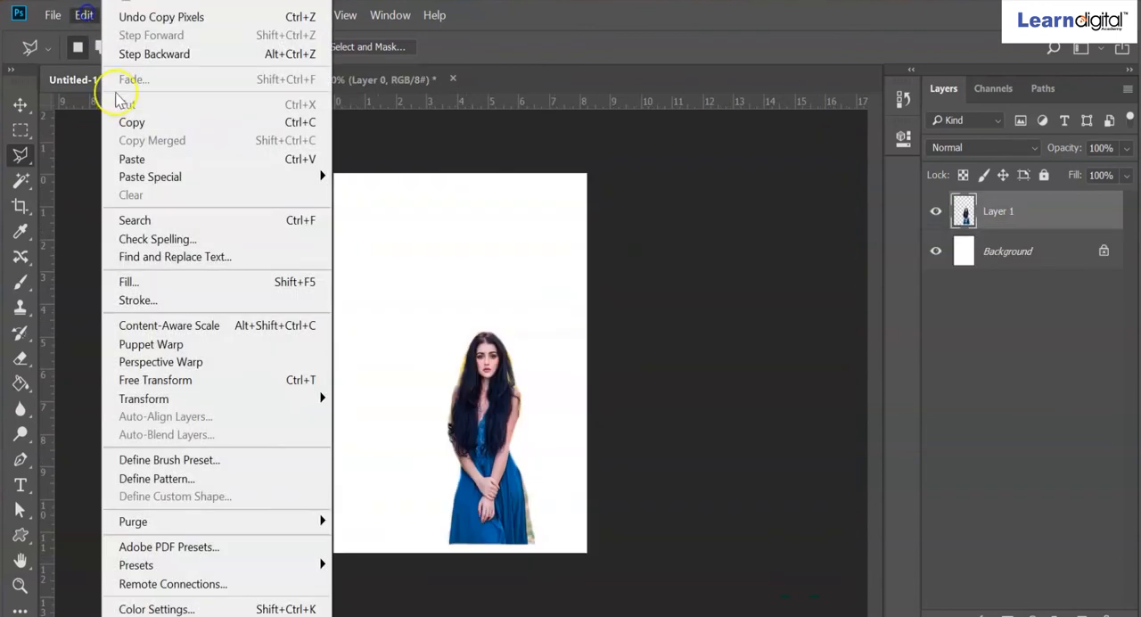
pyautogui.click(140, 160)
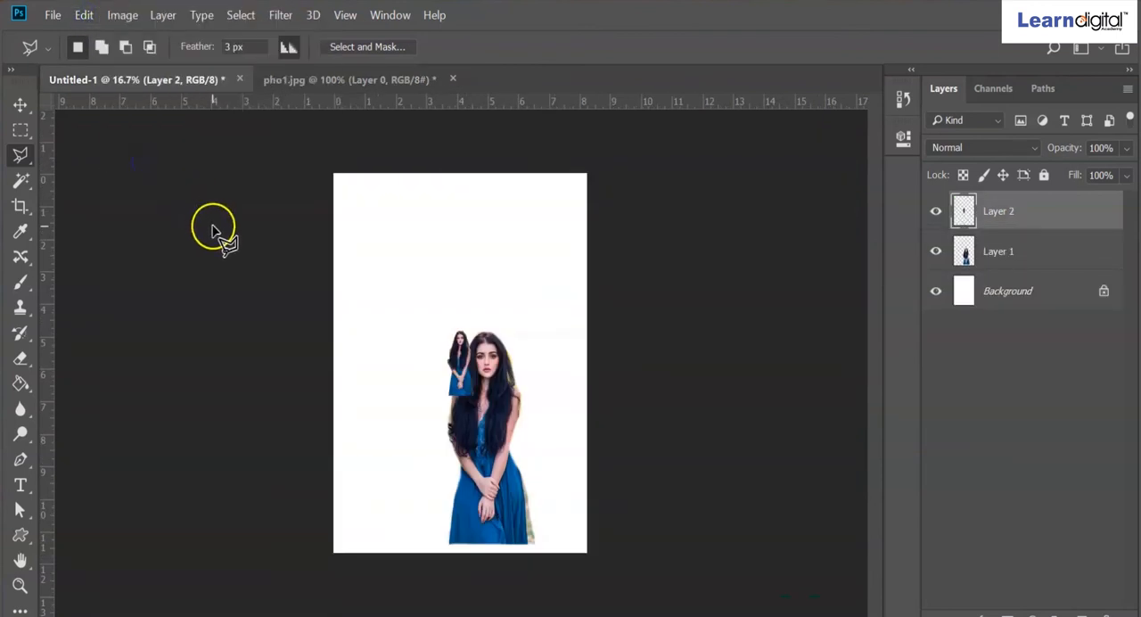
# - Scale the newly pasted woman with Free Transform to about 419% wide and 323% high, place her left of the first cutout, and apply
pyautogui.click(19, 104)
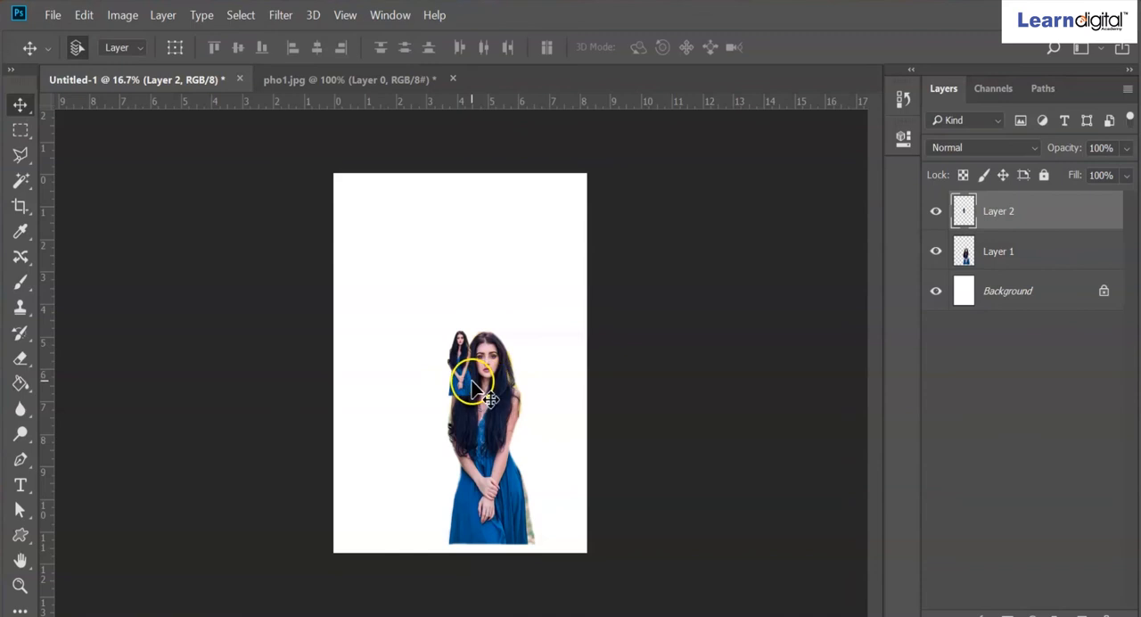
pyautogui.hotkey('ctrl', 't')
pyautogui.moveTo(451, 366); pyautogui.dragTo(502, 547)
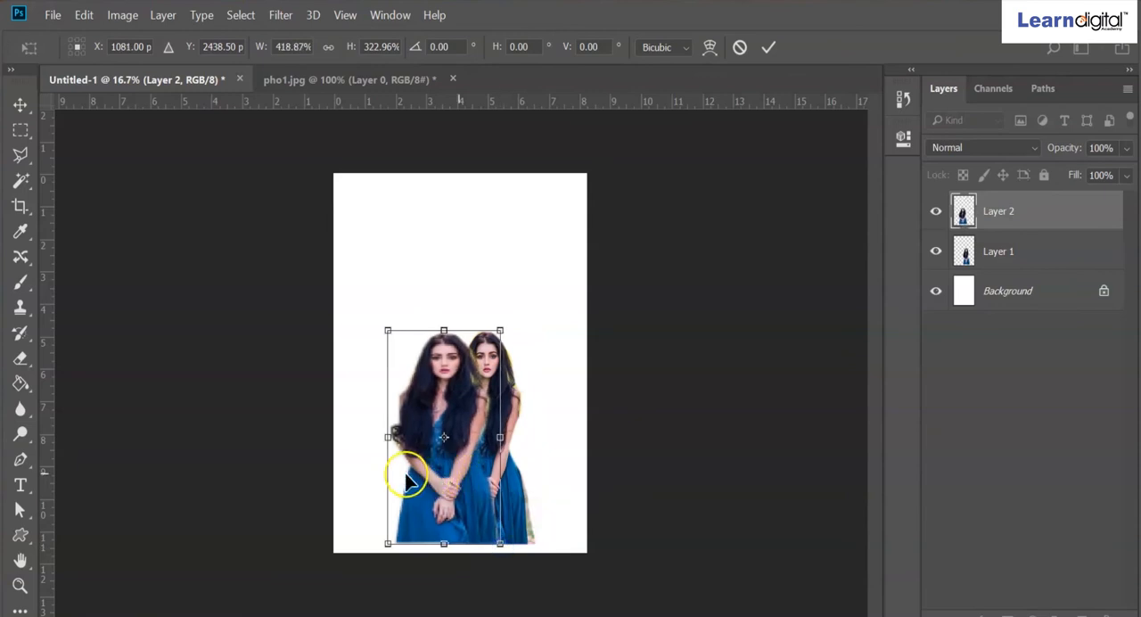
pyautogui.moveTo(486, 446); pyautogui.dragTo(434, 445)
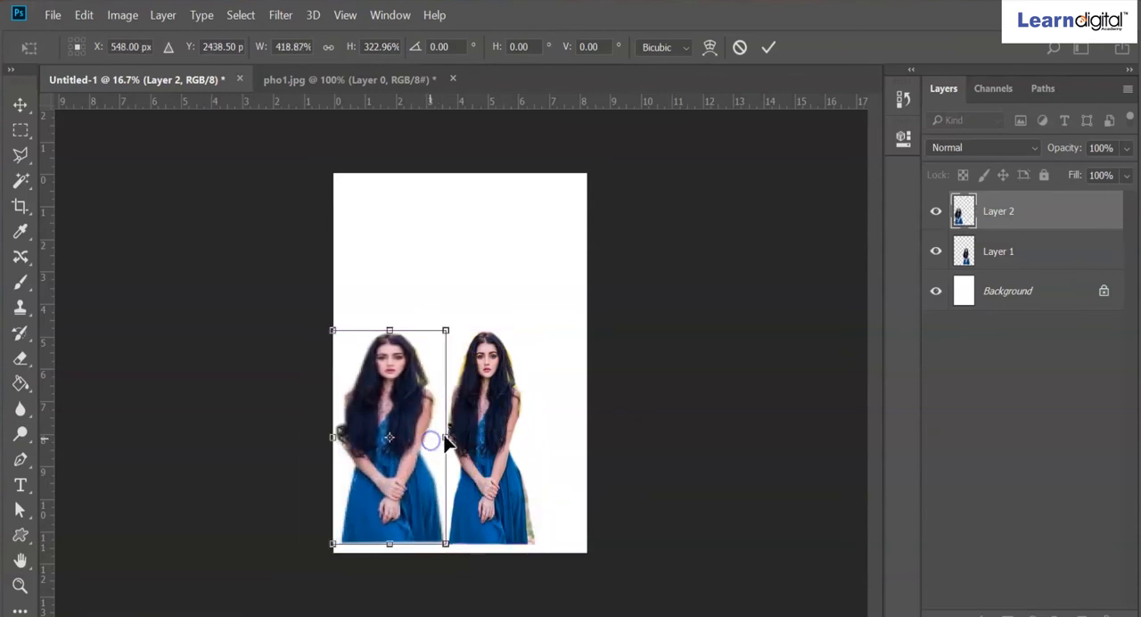
pyautogui.click(461, 428)
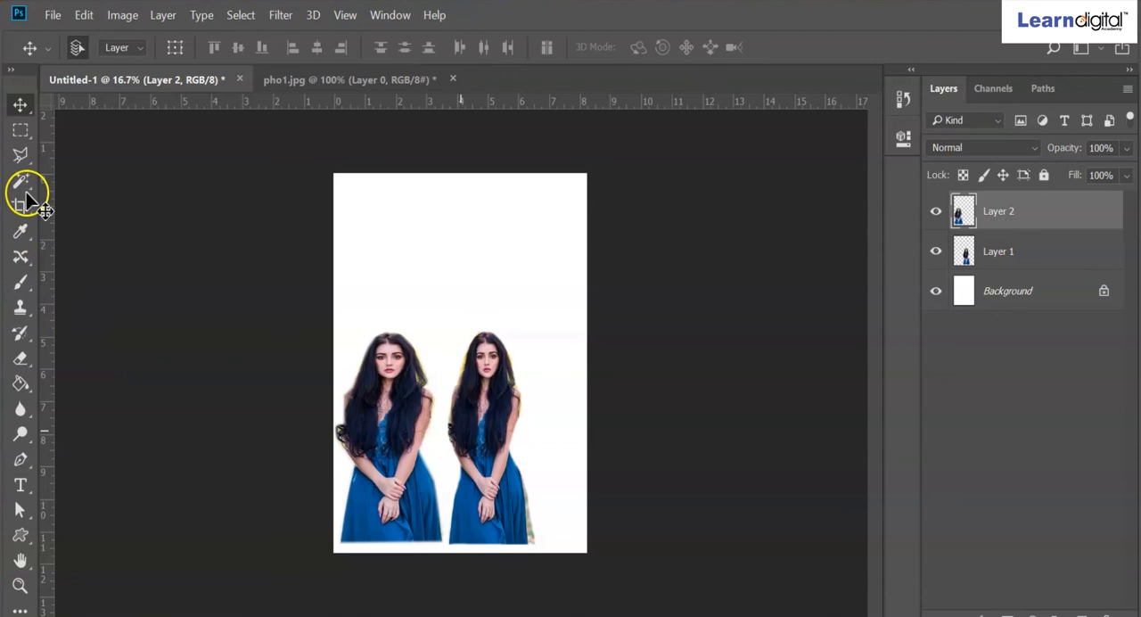
# - Activate the Magnetic Lasso tool and clear the existing selection in pho1.jpg
pyautogui.moveTo(20, 156); pyautogui.dragTo(67, 192)
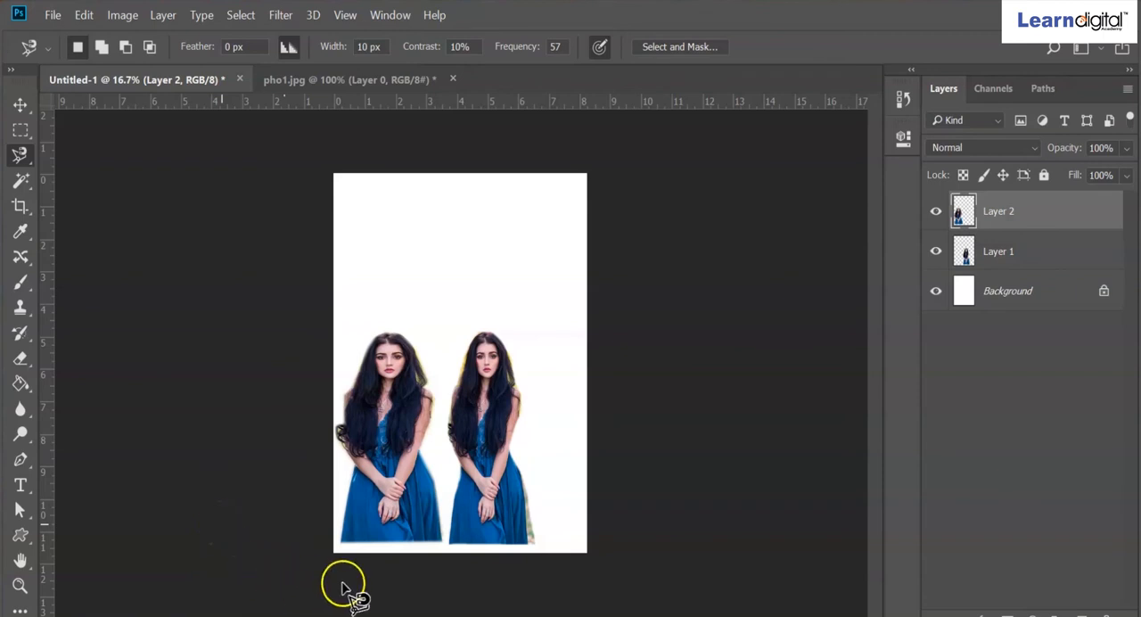
pyautogui.click(384, 77)
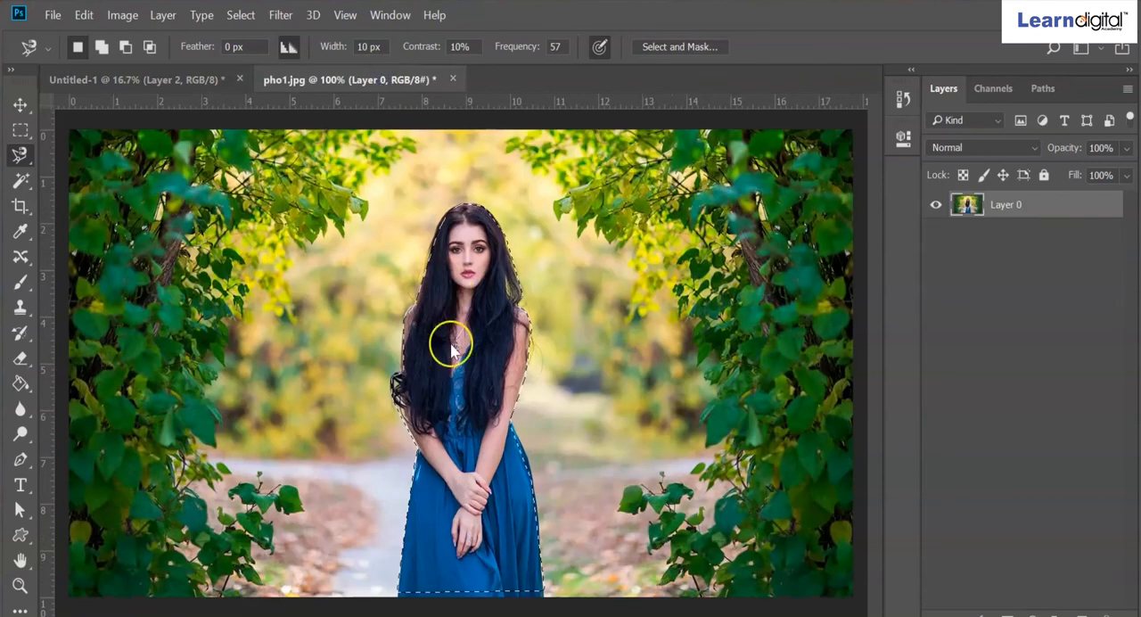
pyautogui.hotkey('ctrl', 'd')
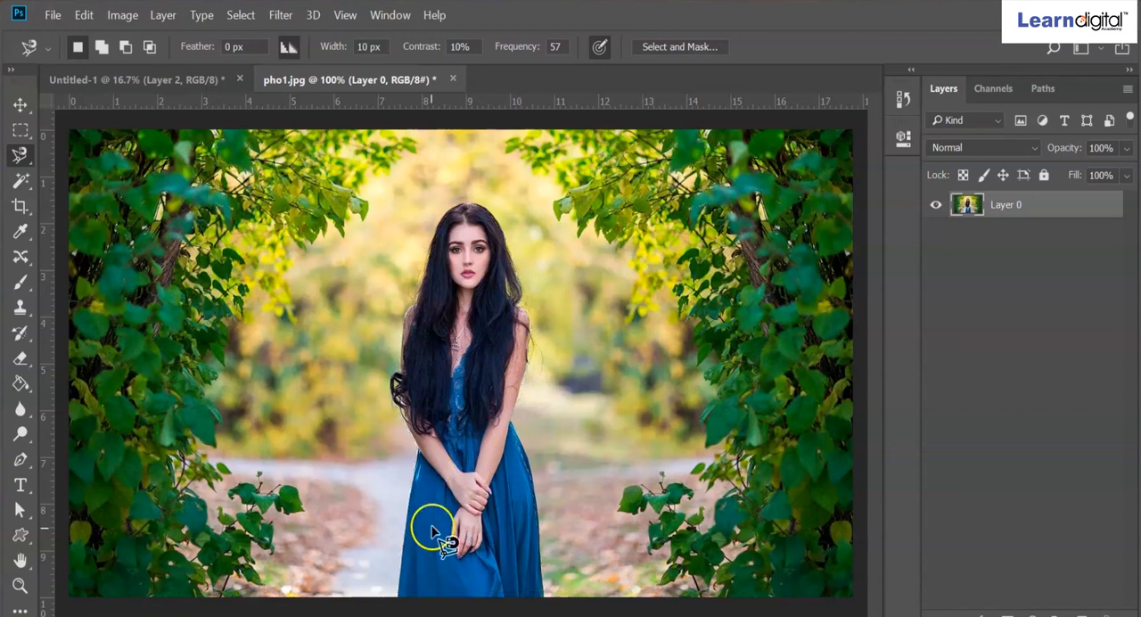
# - Trace the woman in pho1.jpg with a closed Magnetic Lasso selection at 0 px feather, starting and ending at the dress hem's left corner
pyautogui.click(396, 596)
pyautogui.click(420, 501)
pyautogui.click(417, 459)
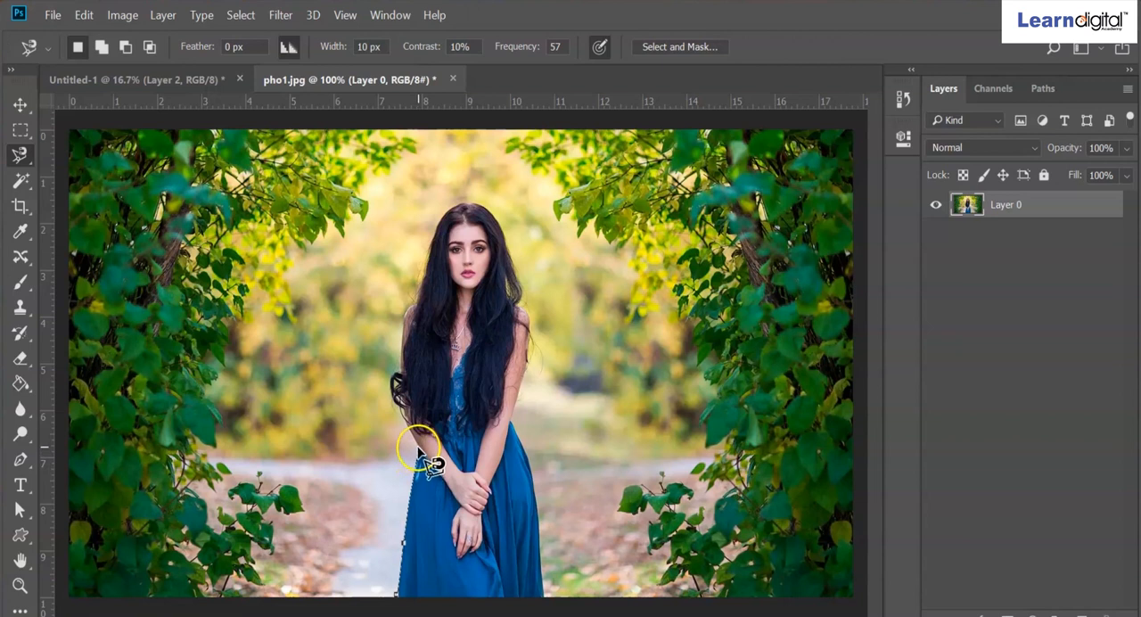
pyautogui.click(418, 447)
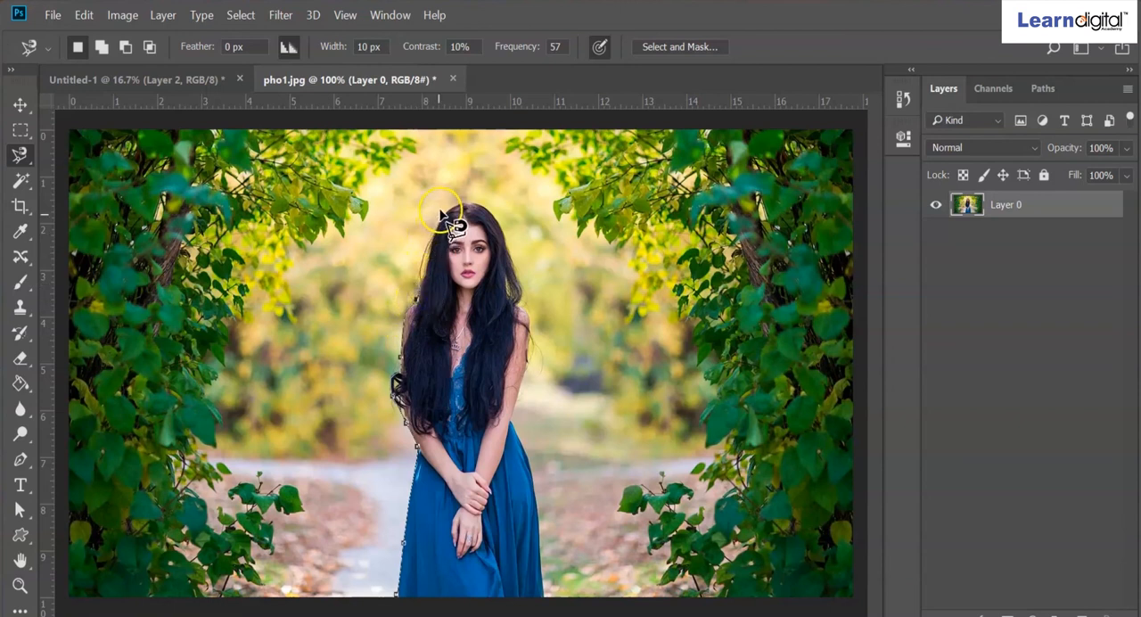
pyautogui.click(507, 258)
pyautogui.click(524, 308)
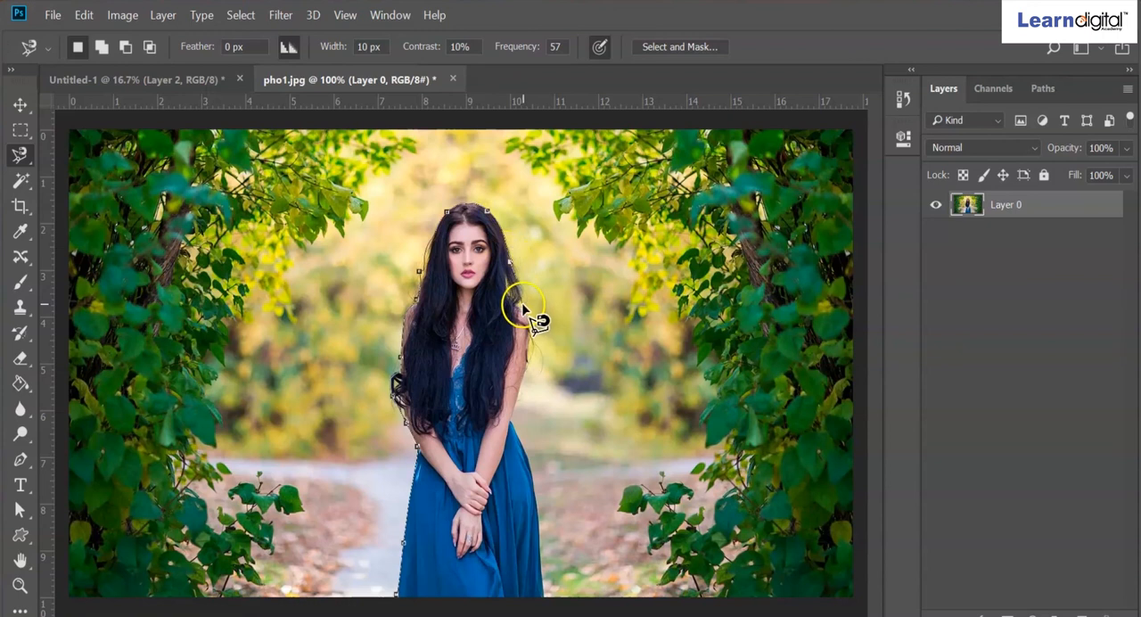
pyautogui.click(524, 392)
pyautogui.click(512, 420)
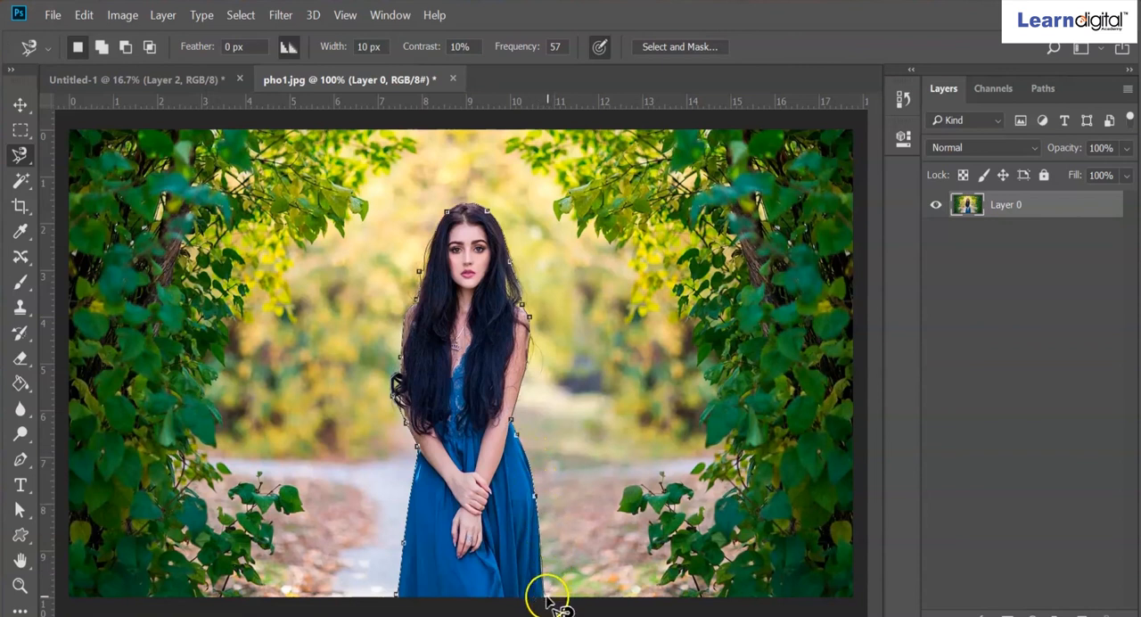
pyautogui.click(416, 604)
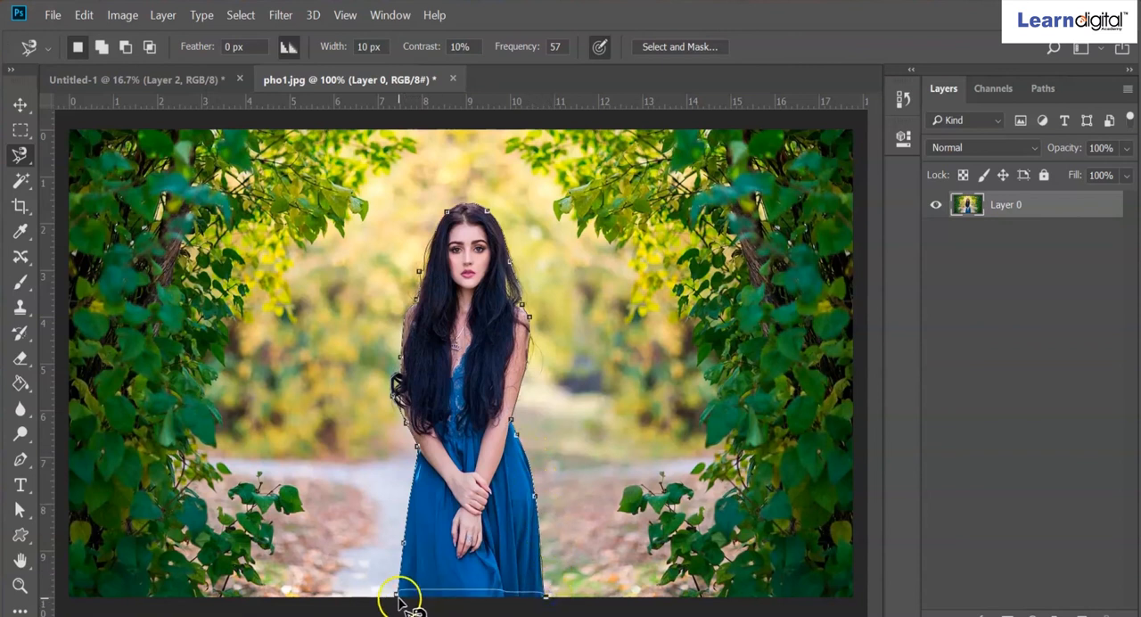
pyautogui.doubleClick(398, 598)
pyautogui.press('Escape')
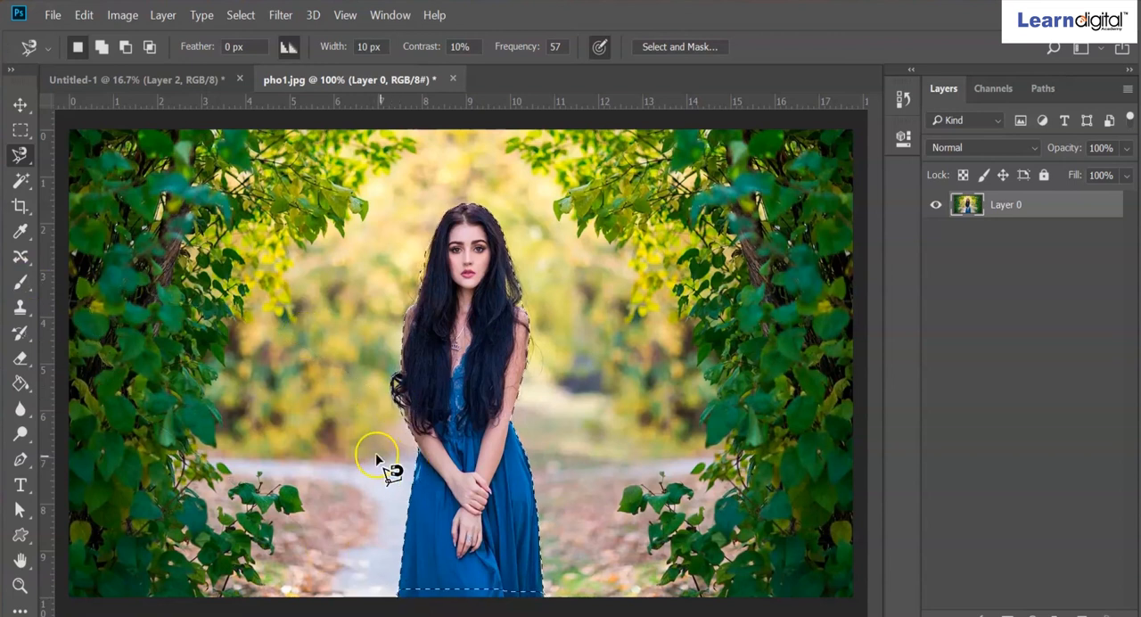
# - Copy the magnetic selection of the woman and paste it into Untitled-1 as a new layer
pyautogui.click(85, 18)
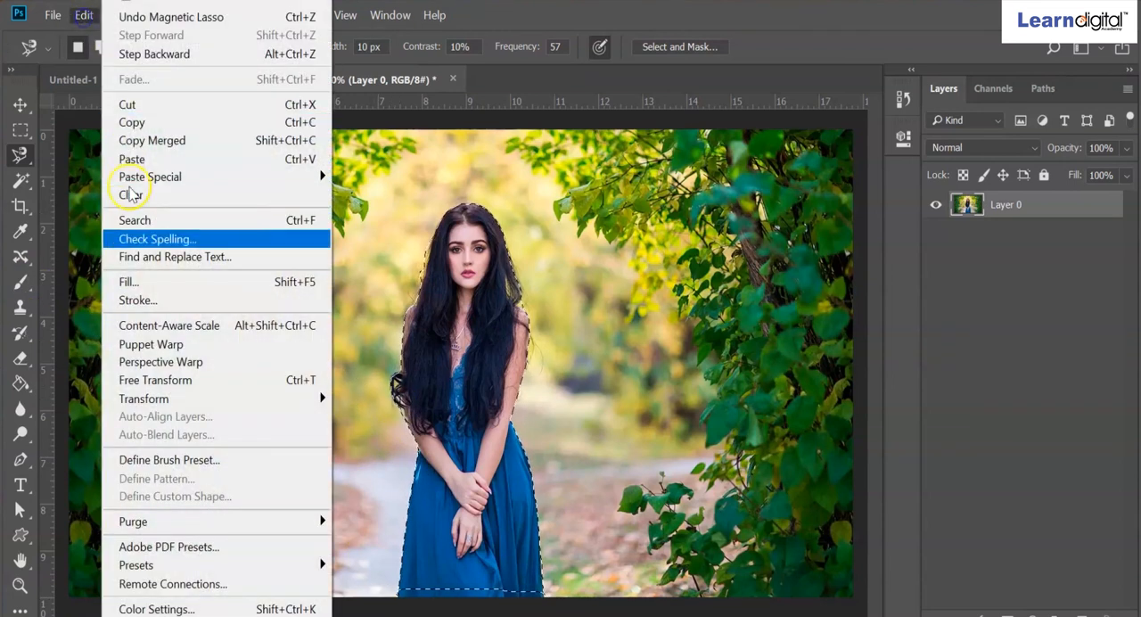
pyautogui.click(134, 122)
pyautogui.click(94, 80)
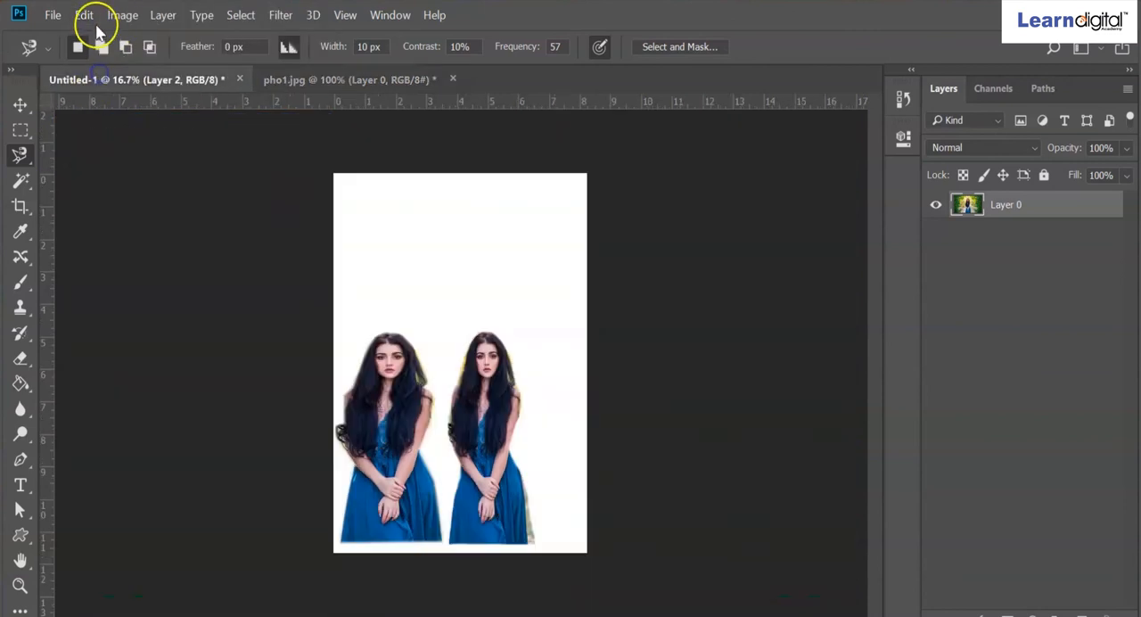
pyautogui.click(85, 16)
pyautogui.click(140, 159)
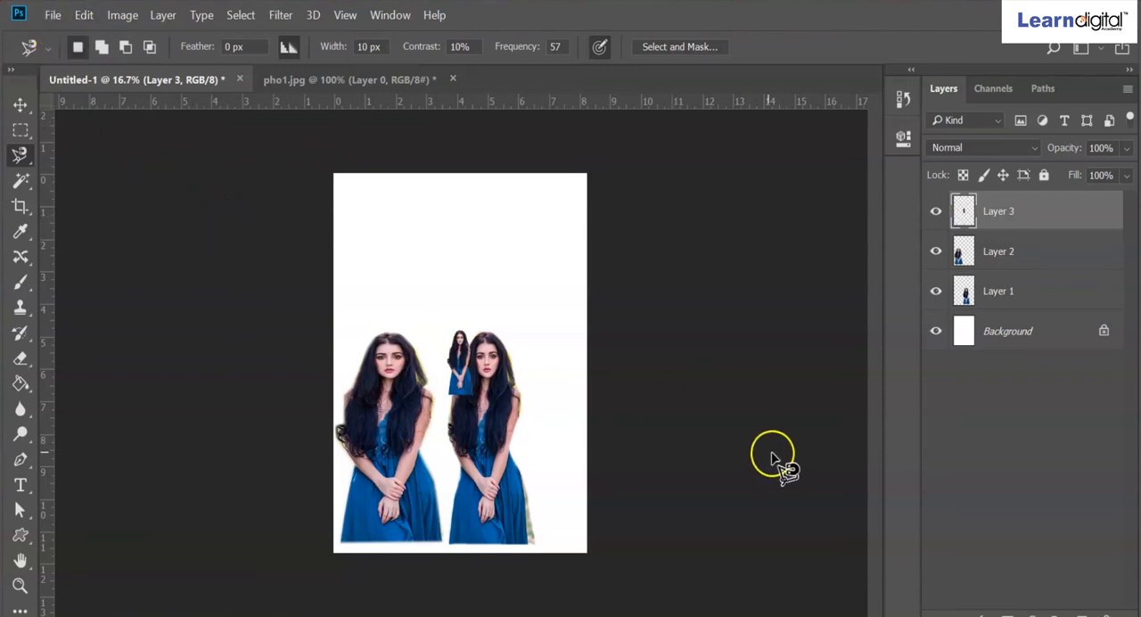
# - Scale the third cutout with Free Transform to about 437% wide and 340% high, place it above and between the other two, and apply
pyautogui.hotkey('ctrl', 't')
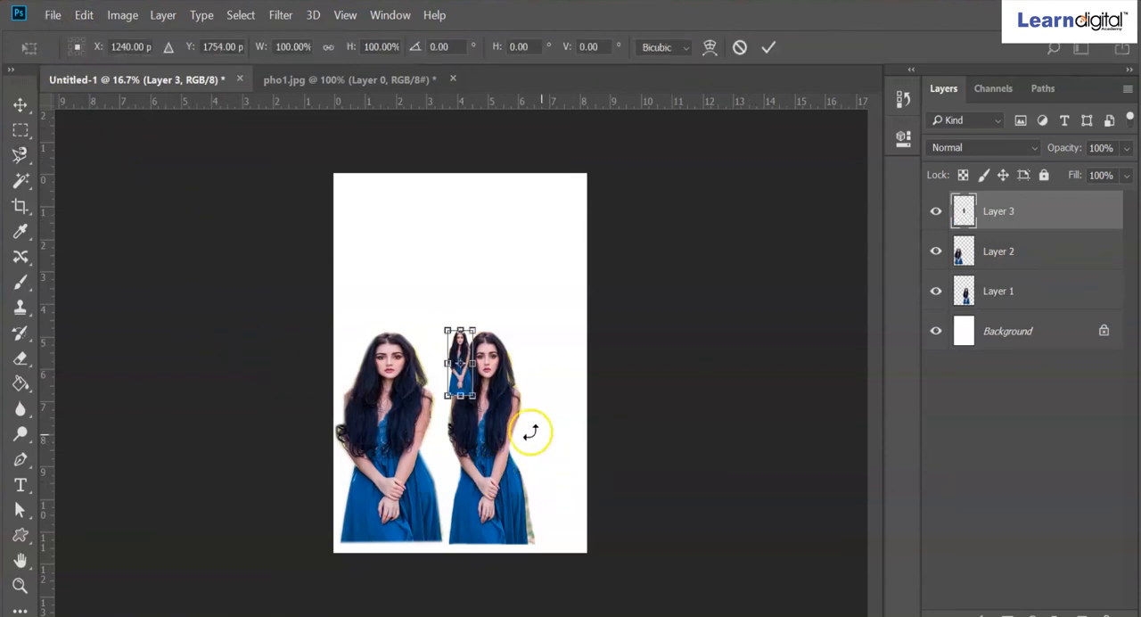
pyautogui.moveTo(476, 392); pyautogui.dragTo(564, 549)
pyautogui.moveTo(494, 461)
pyautogui.mouseDown()
pyautogui.moveTo(453, 372)
pyautogui.moveTo(478, 382)
pyautogui.mouseUp()
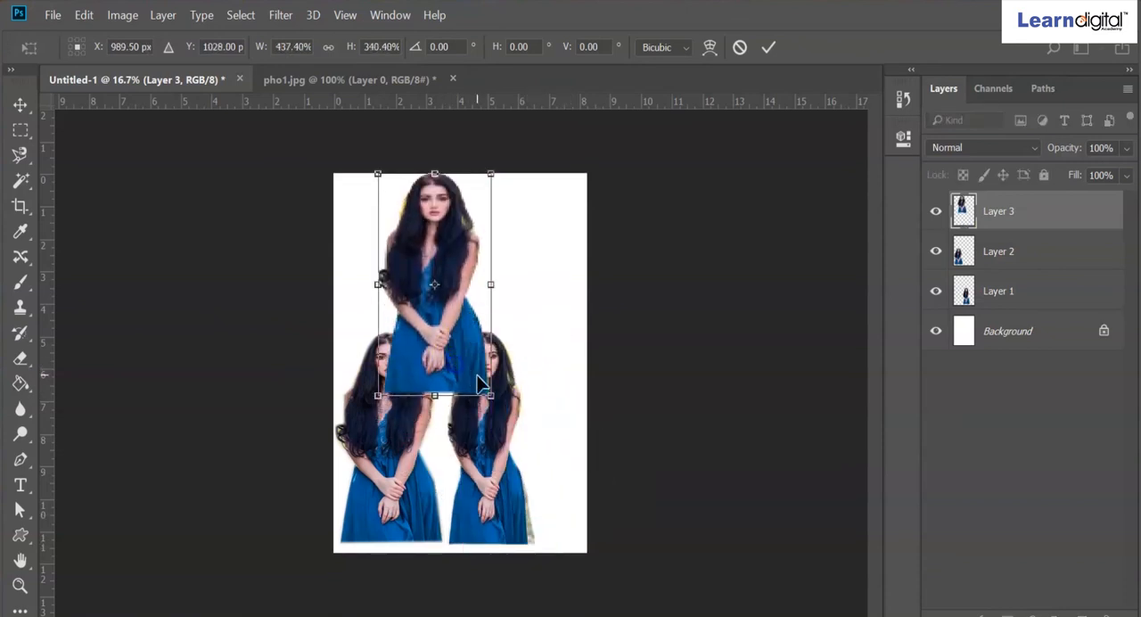
pyautogui.press('Return')
pyautogui.press('l')
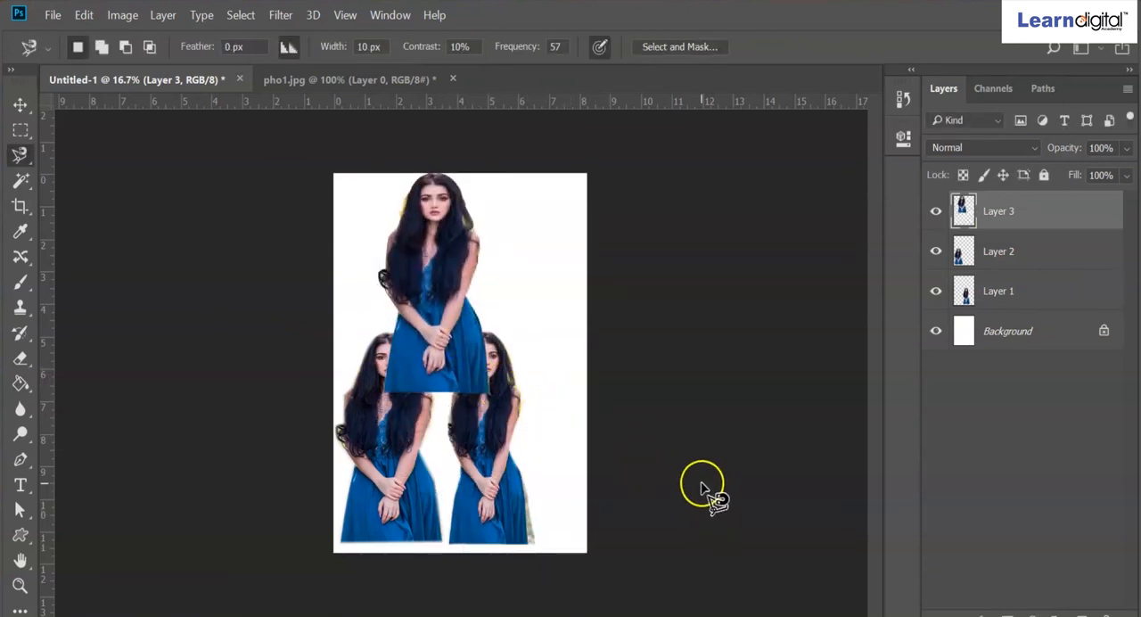